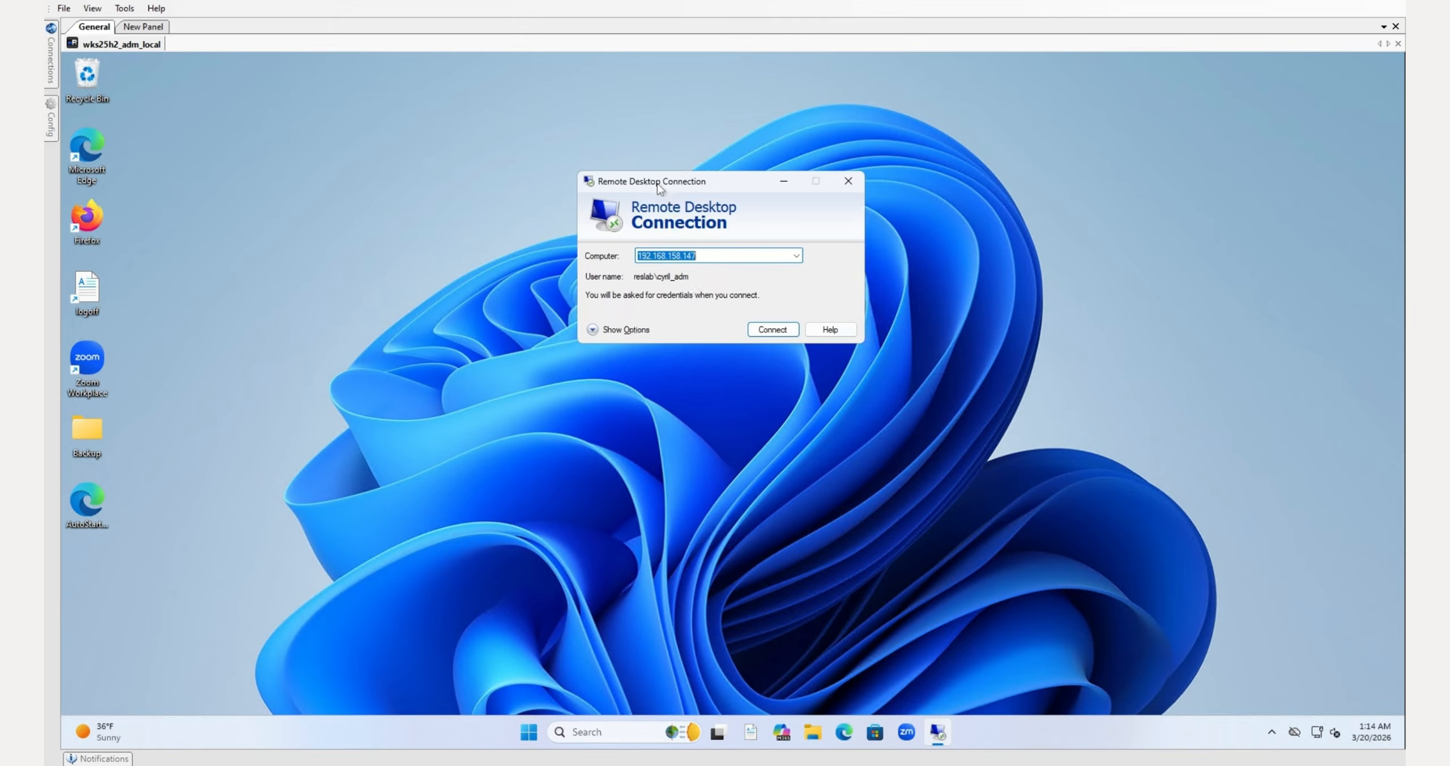
- Connect to 192.168.158.147 with credential saving allowed, entering the account password, and disconnect the remote session
{"action": "left_click_drag", "start_coordinate": [658, 184], "coordinate": [655, 184]}
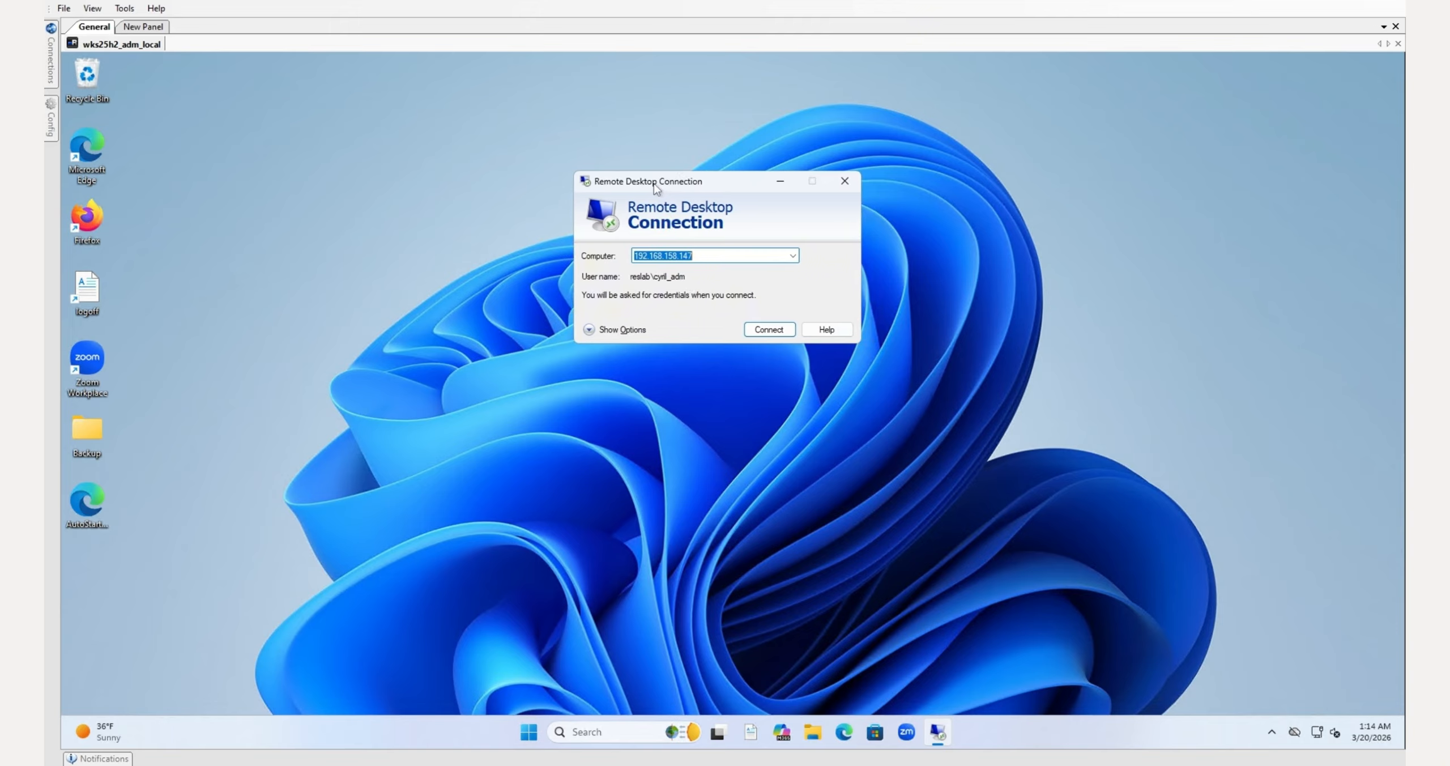
{"action": "left_click", "coordinate": [589, 330]}
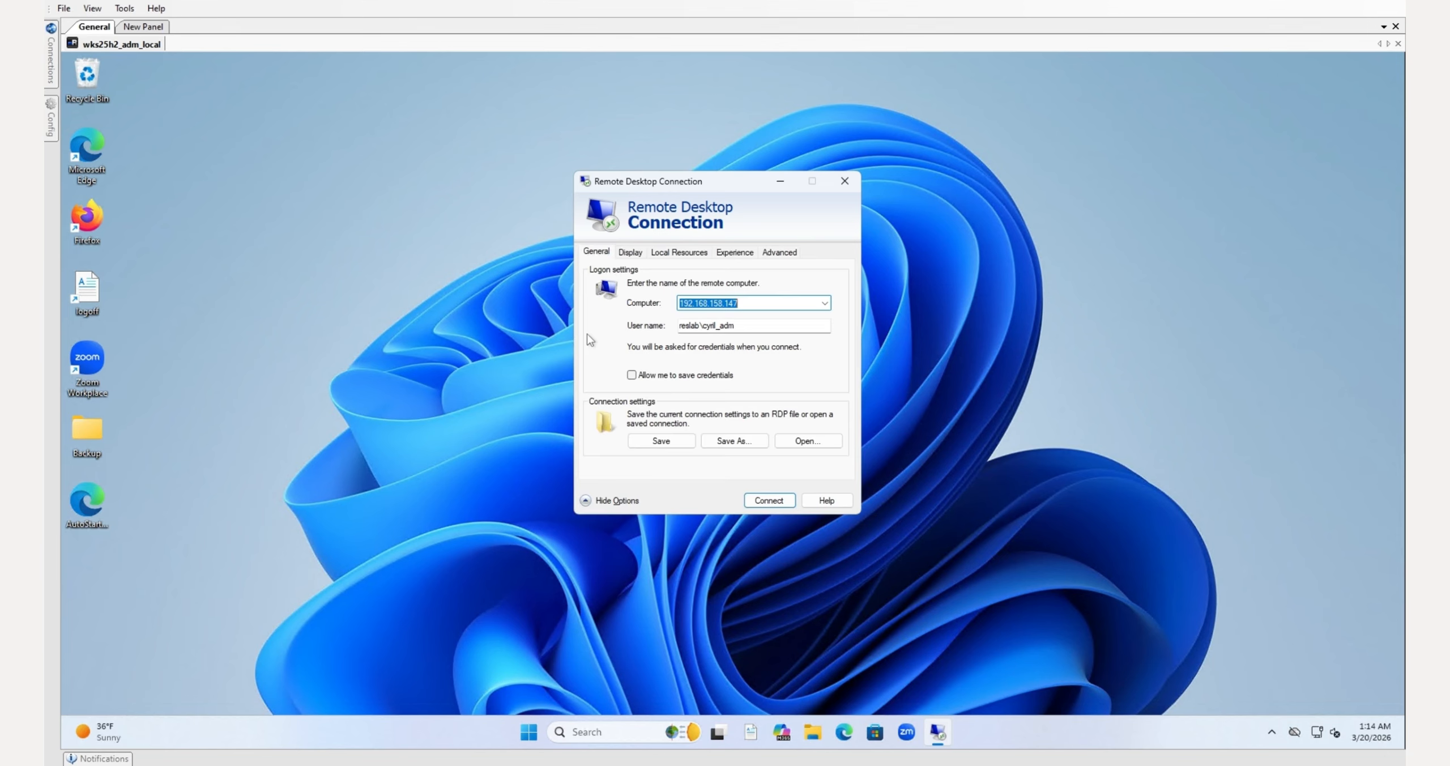
{"action": "left_click", "coordinate": [633, 376]}
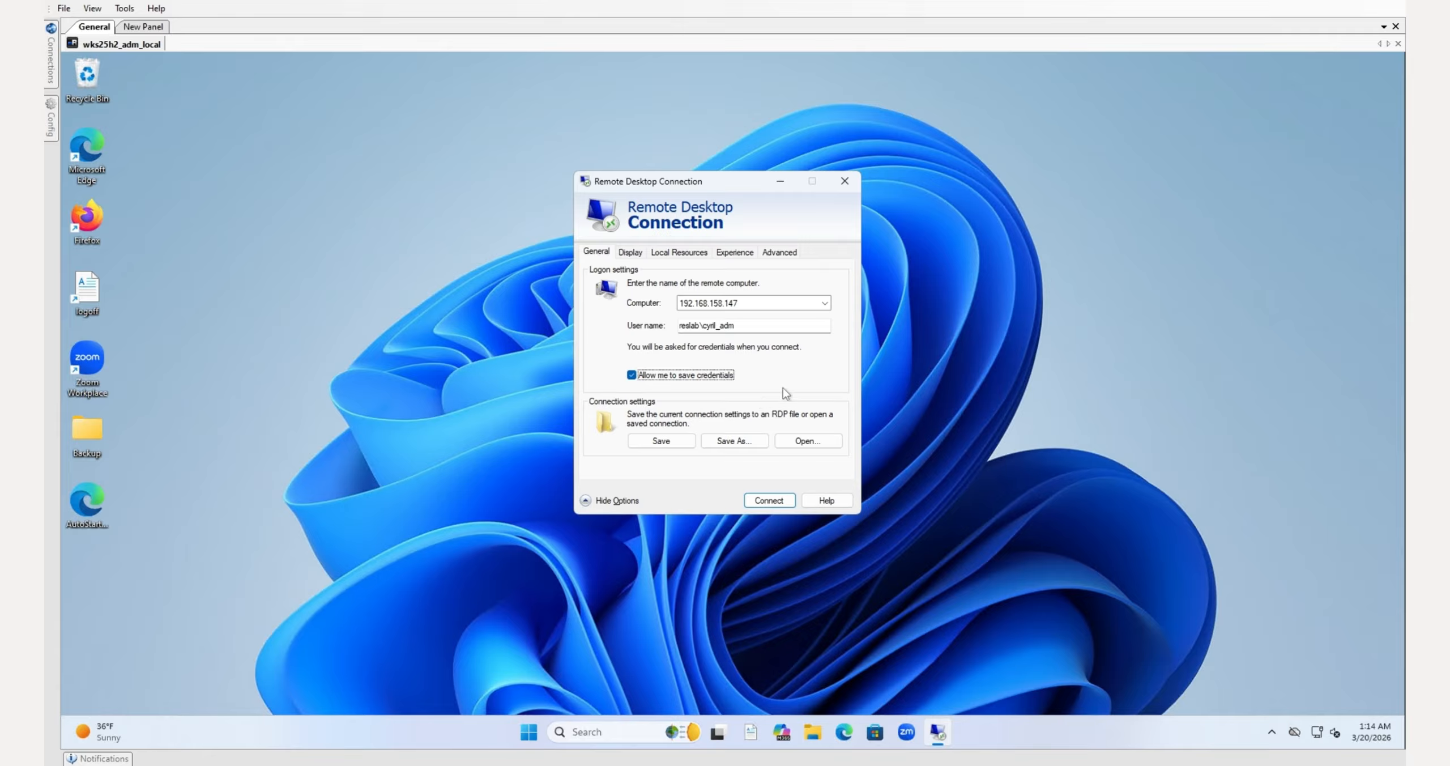
{"action": "left_click", "coordinate": [757, 502]}
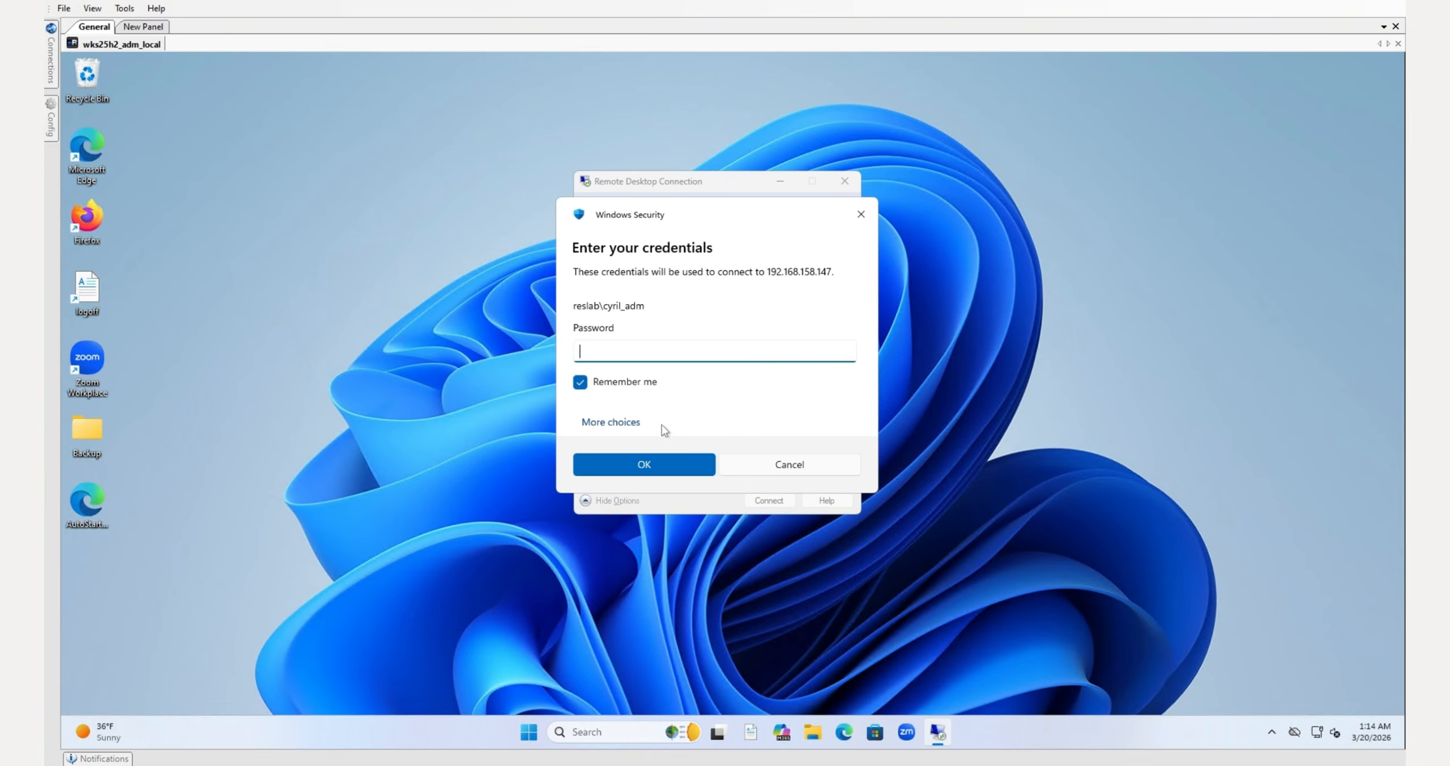
{"action": "type", "text": "********"}
{"action": "left_click", "coordinate": [628, 460]}
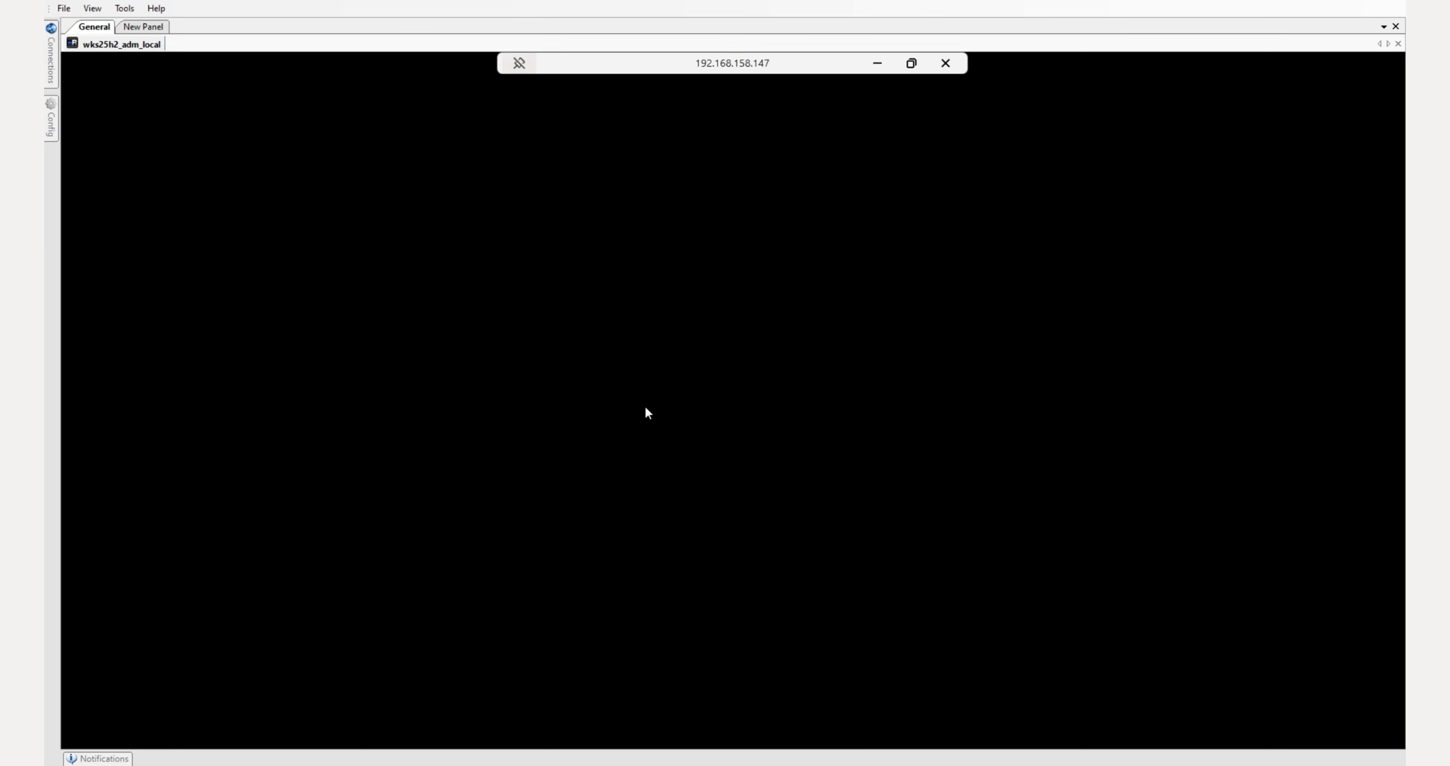
{"action": "left_click", "coordinate": [947, 65]}
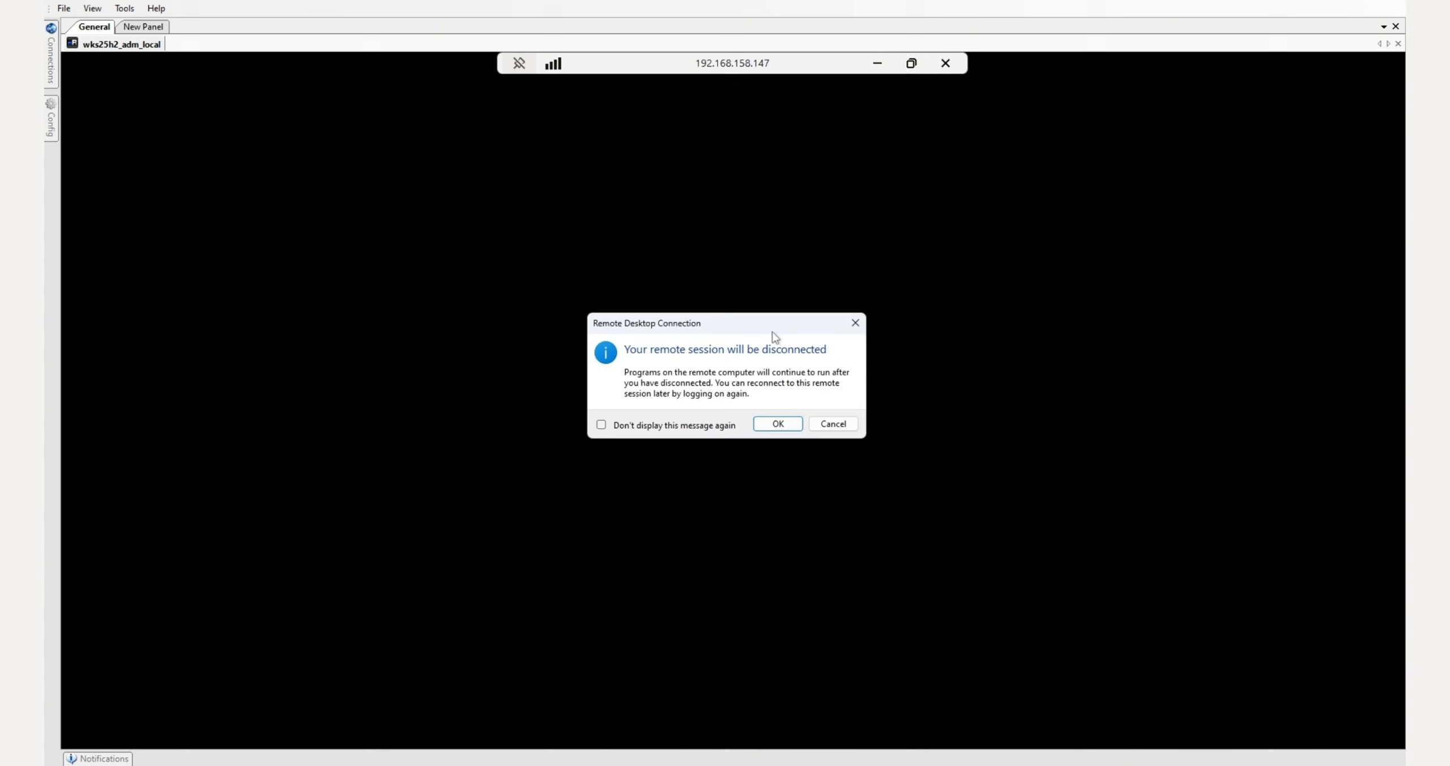
{"action": "left_click", "coordinate": [784, 427]}
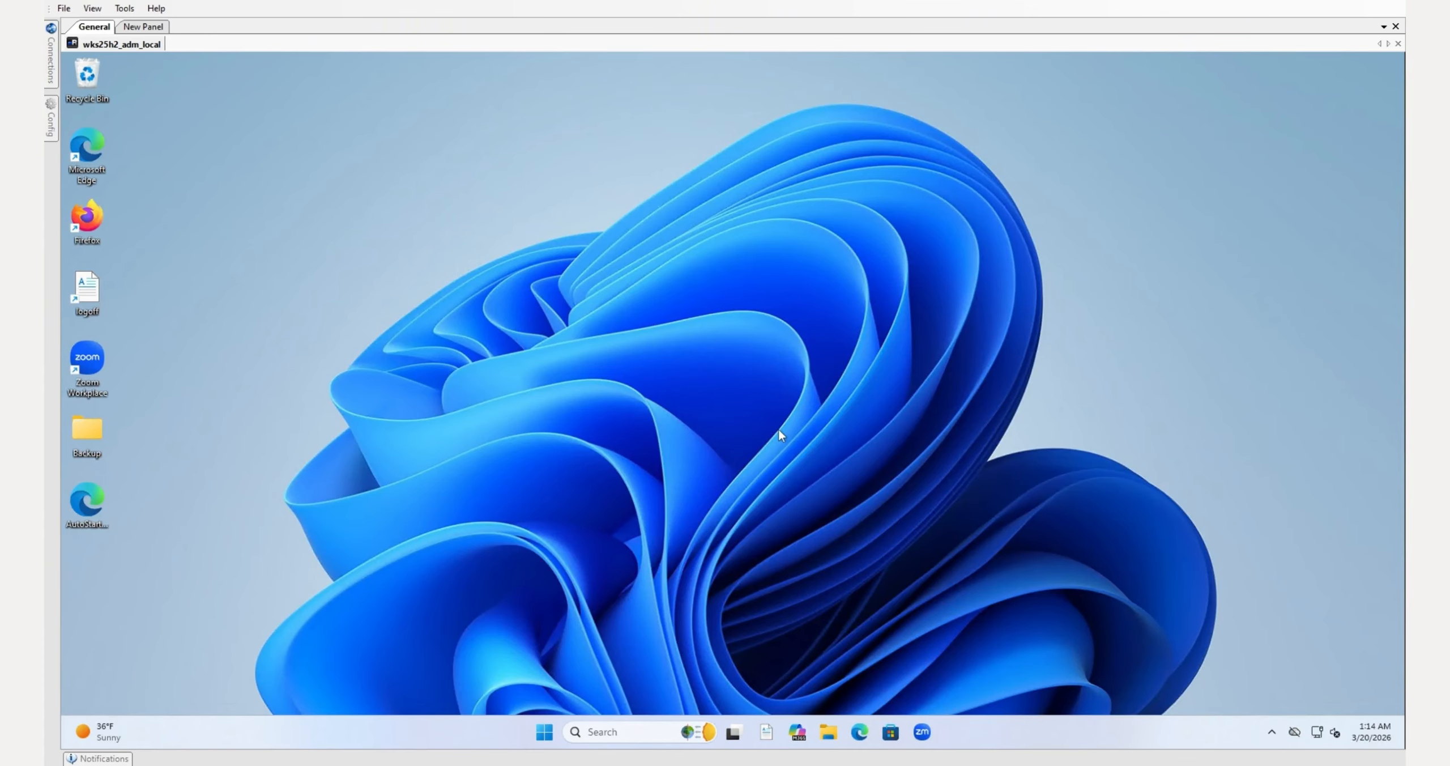
- Relaunch Remote Desktop Connection with mstsc and try to connect to 192.168.158.147 using the saved credentials
{"action": "right_click", "coordinate": [544, 730]}
{"action": "left_click", "coordinate": [537, 643]}
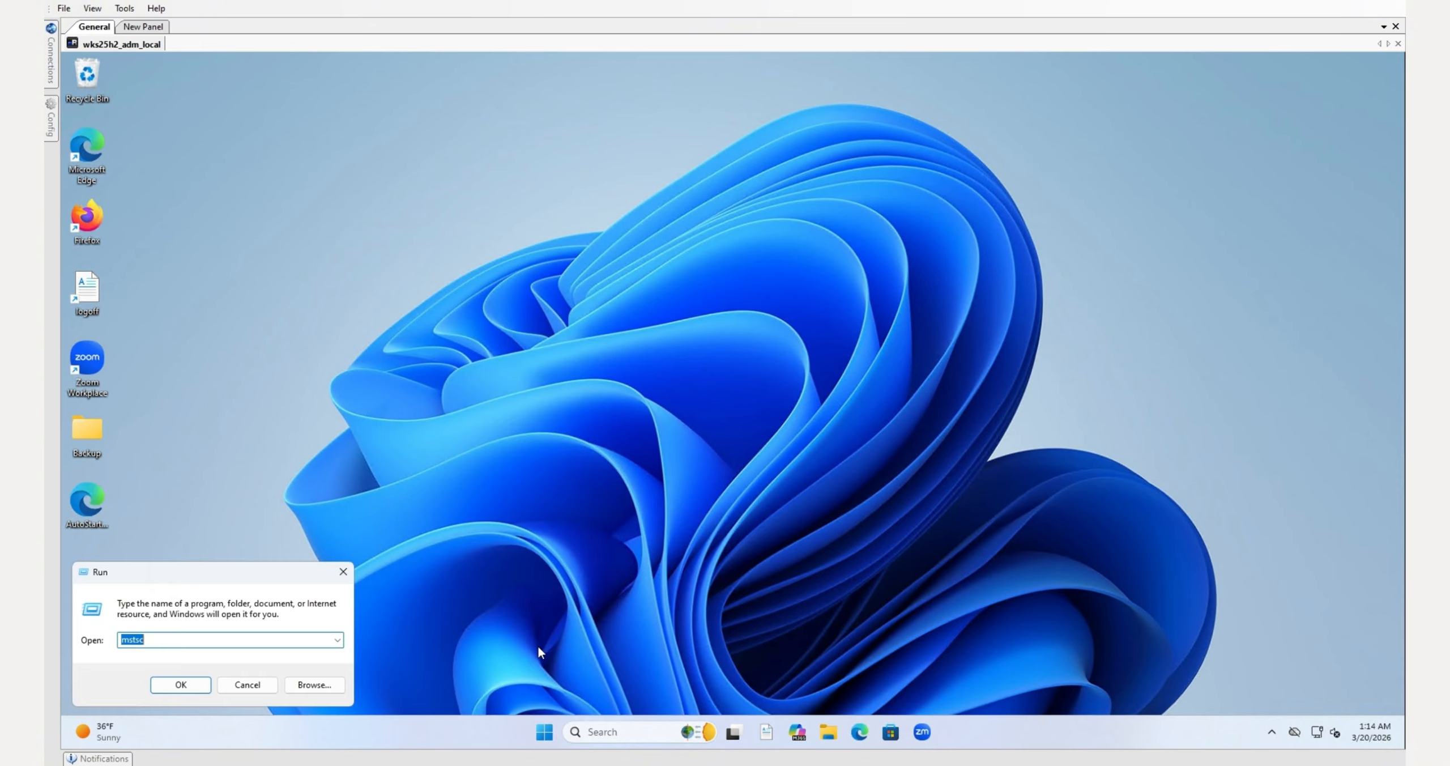
{"action": "left_click", "coordinate": [202, 684]}
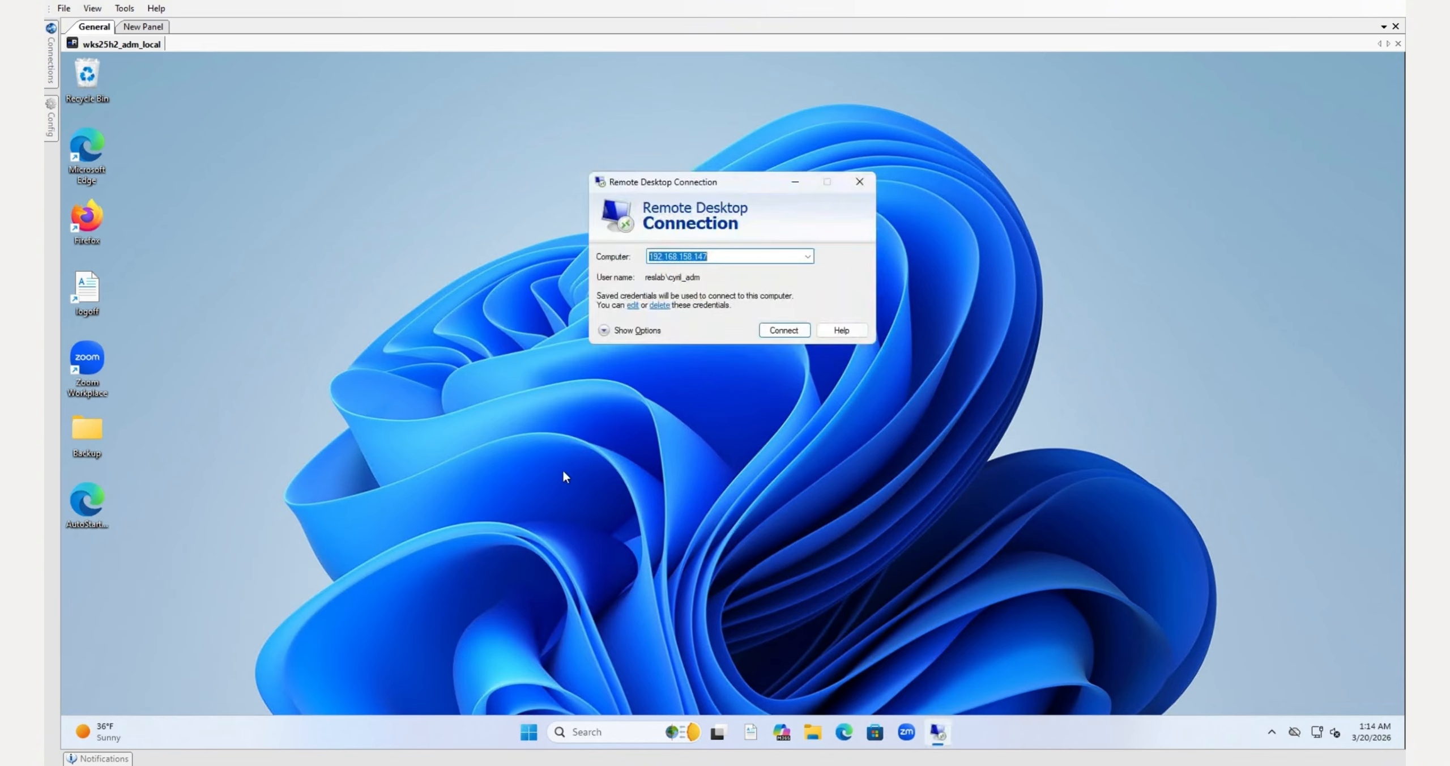
{"action": "left_click", "coordinate": [605, 328]}
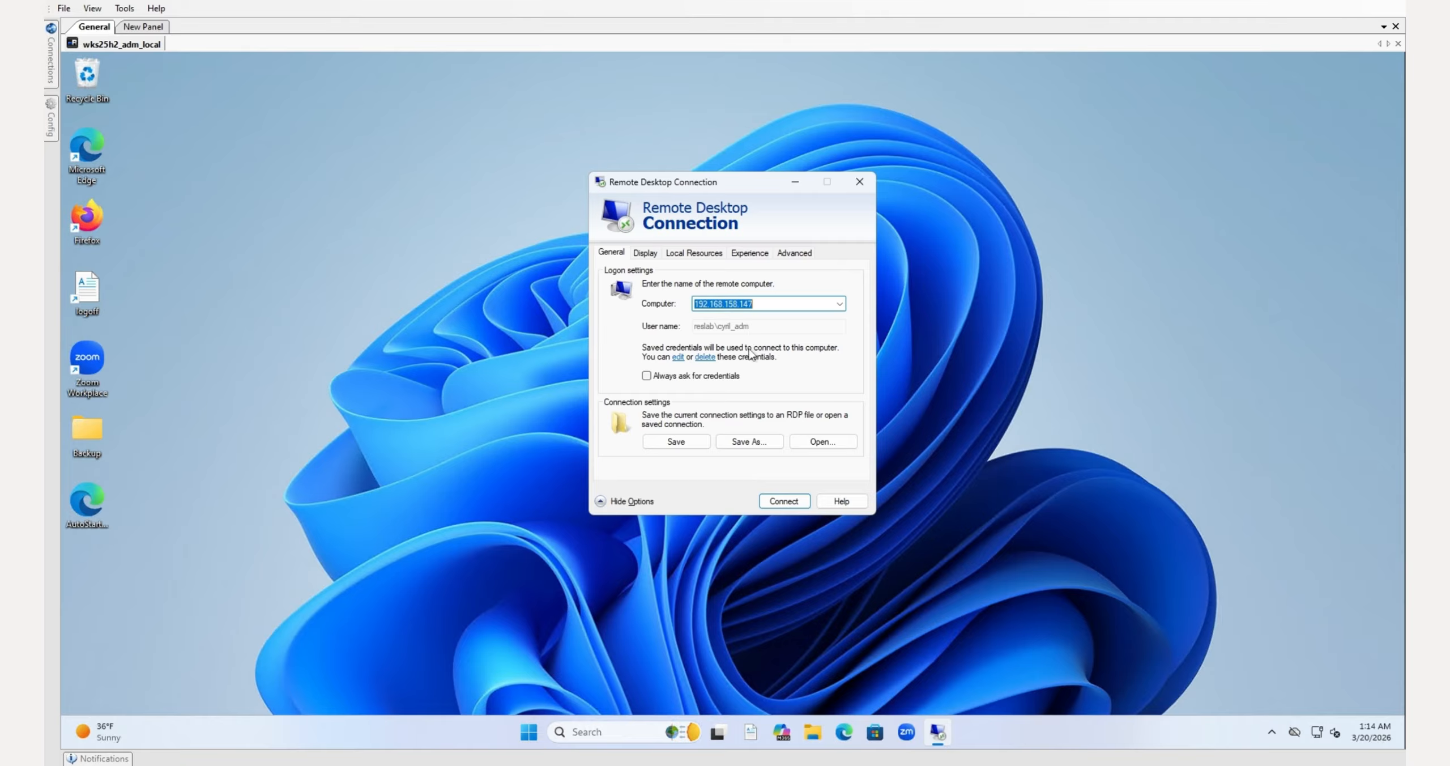
{"action": "key", "text": "ctrl"}
{"action": "key", "text": "ctrl"}
{"action": "left_click", "coordinate": [785, 501]}
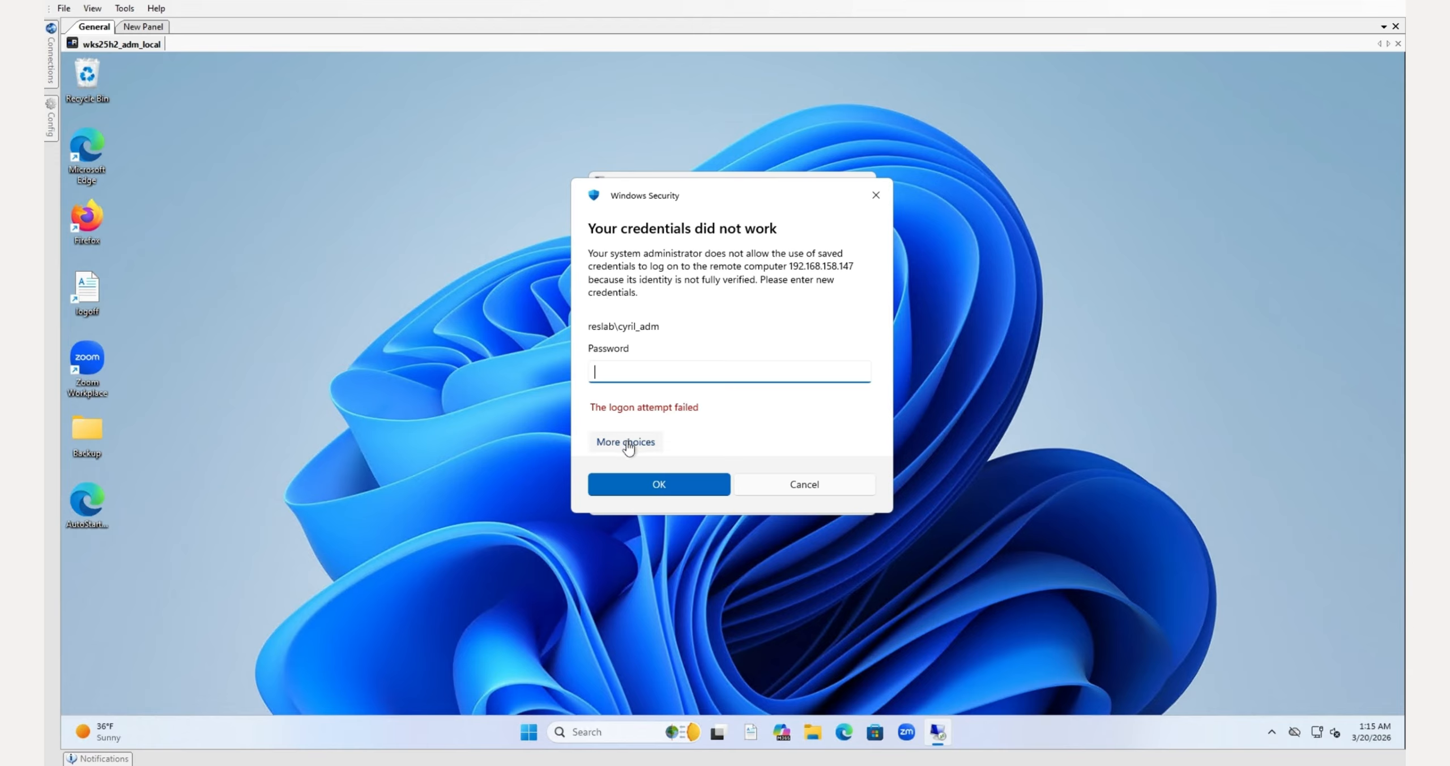
{"action": "left_click", "coordinate": [798, 484]}
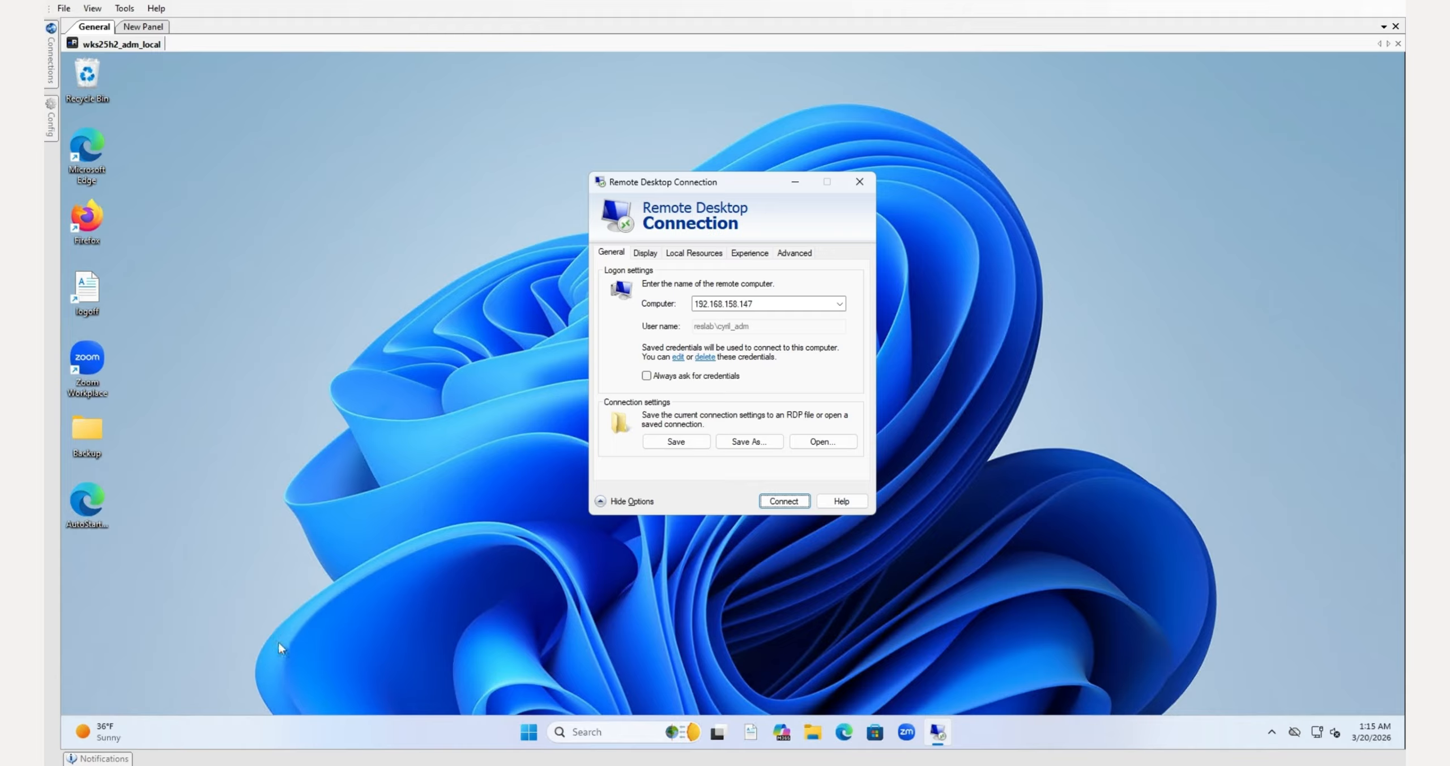
- Open the Local Group Policy Editor by running gpedit.msc
{"action": "right_click", "coordinate": [529, 732]}
{"action": "left_click", "coordinate": [493, 650]}
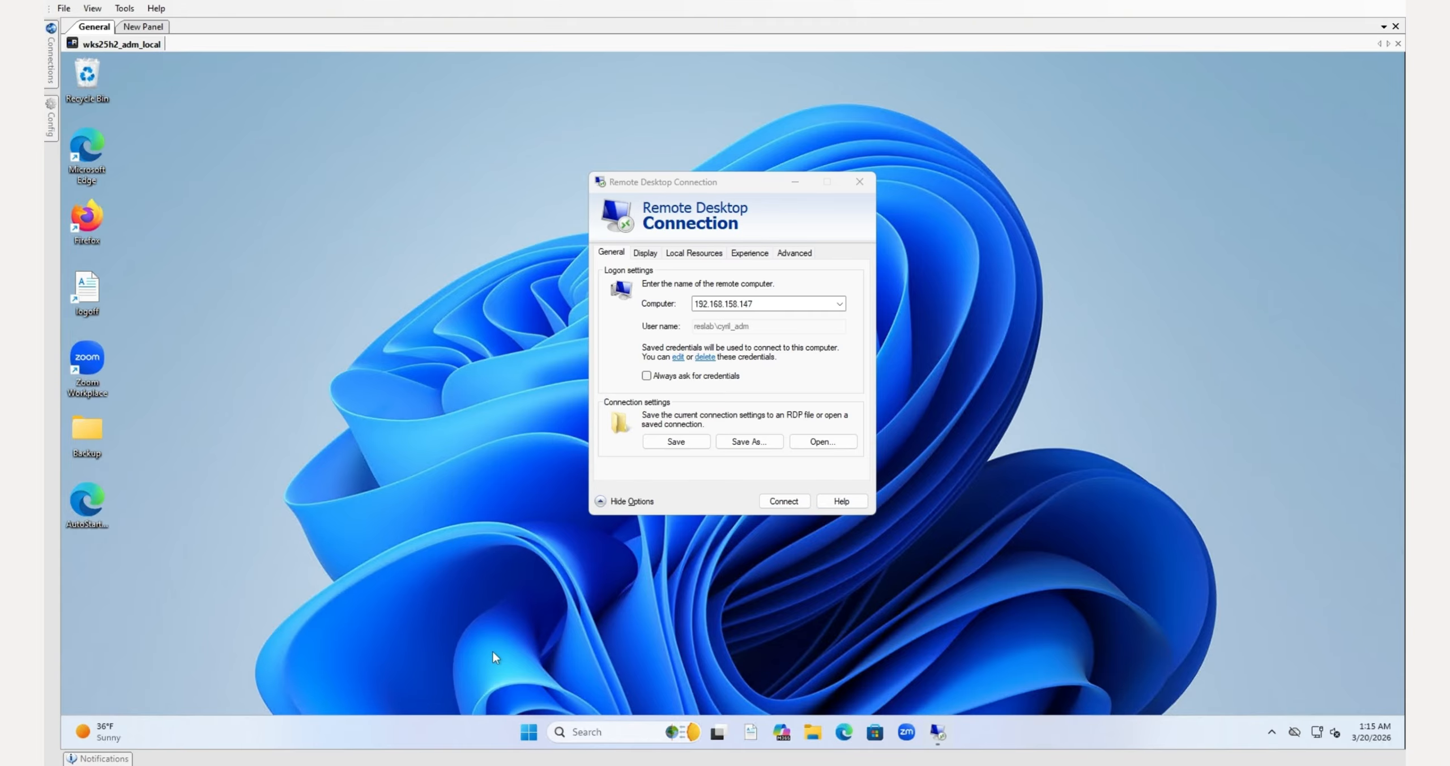
{"action": "type", "text": "gp"}
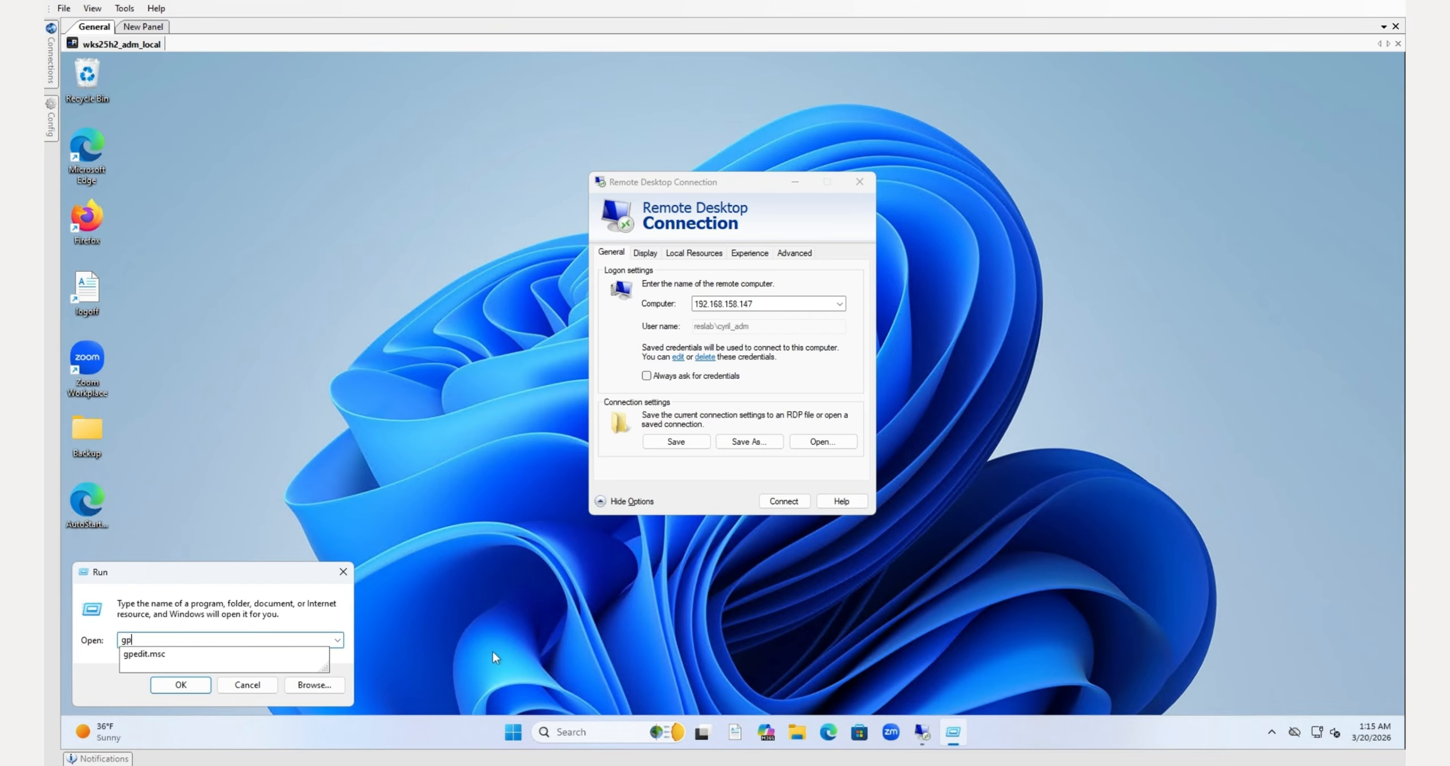
{"action": "key", "text": "Down"}
{"action": "key", "text": "ctrl+shift+Left"}
{"action": "key", "text": "ctrl+shift+Left"}
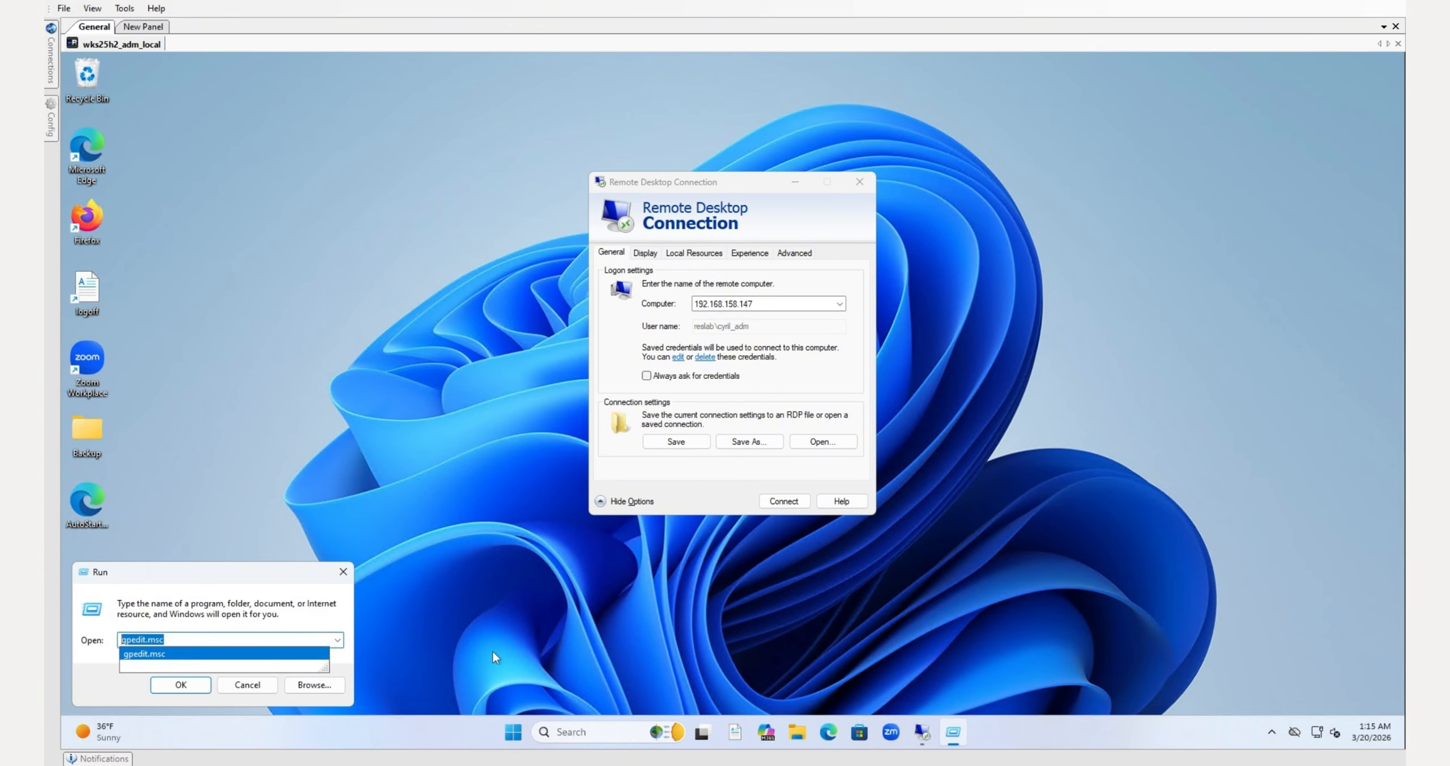
{"action": "key", "text": "End"}
{"action": "key", "text": "Return"}
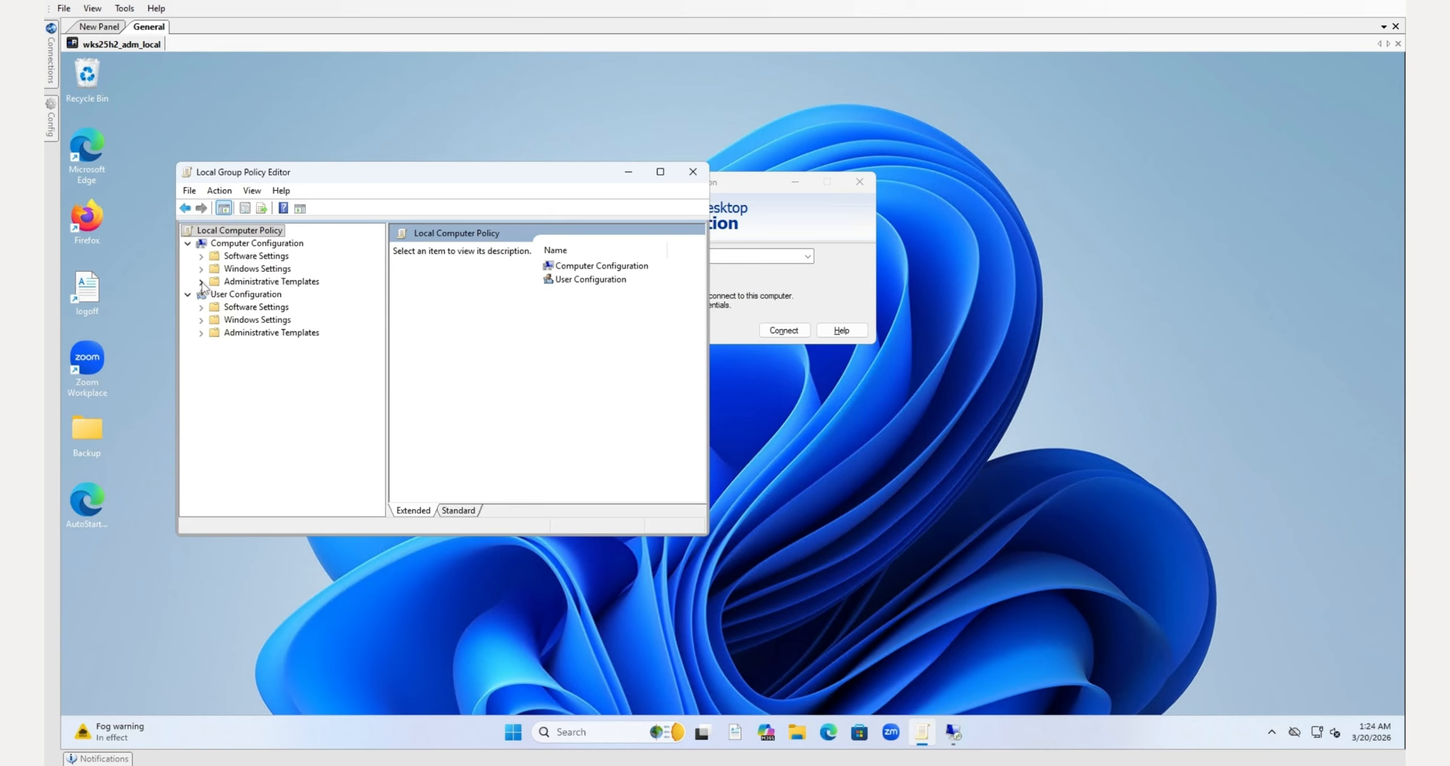
- Open the Credentials Delegation policies under Computer Configuration, Administrative Templates, System
{"action": "left_click", "coordinate": [201, 282]}
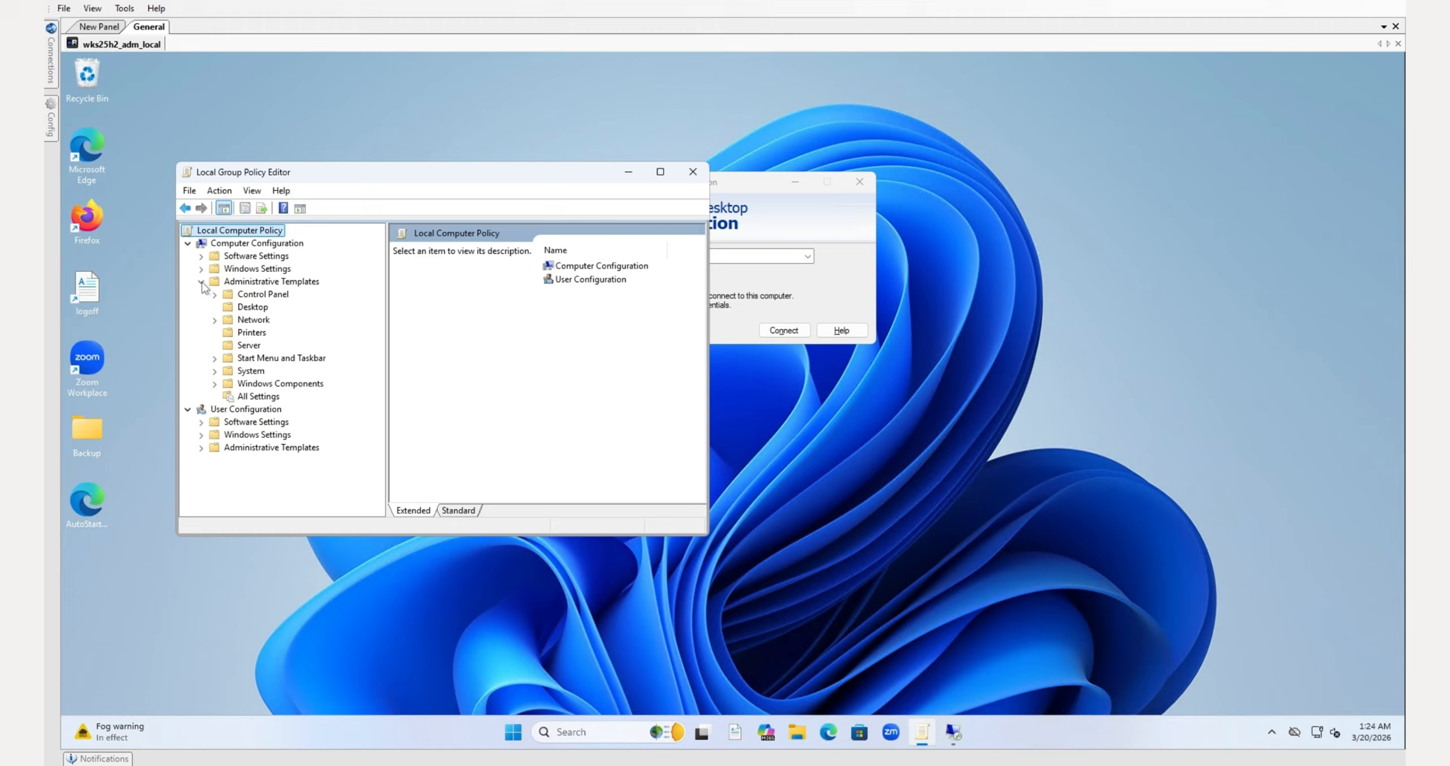
{"action": "left_click", "coordinate": [214, 384]}
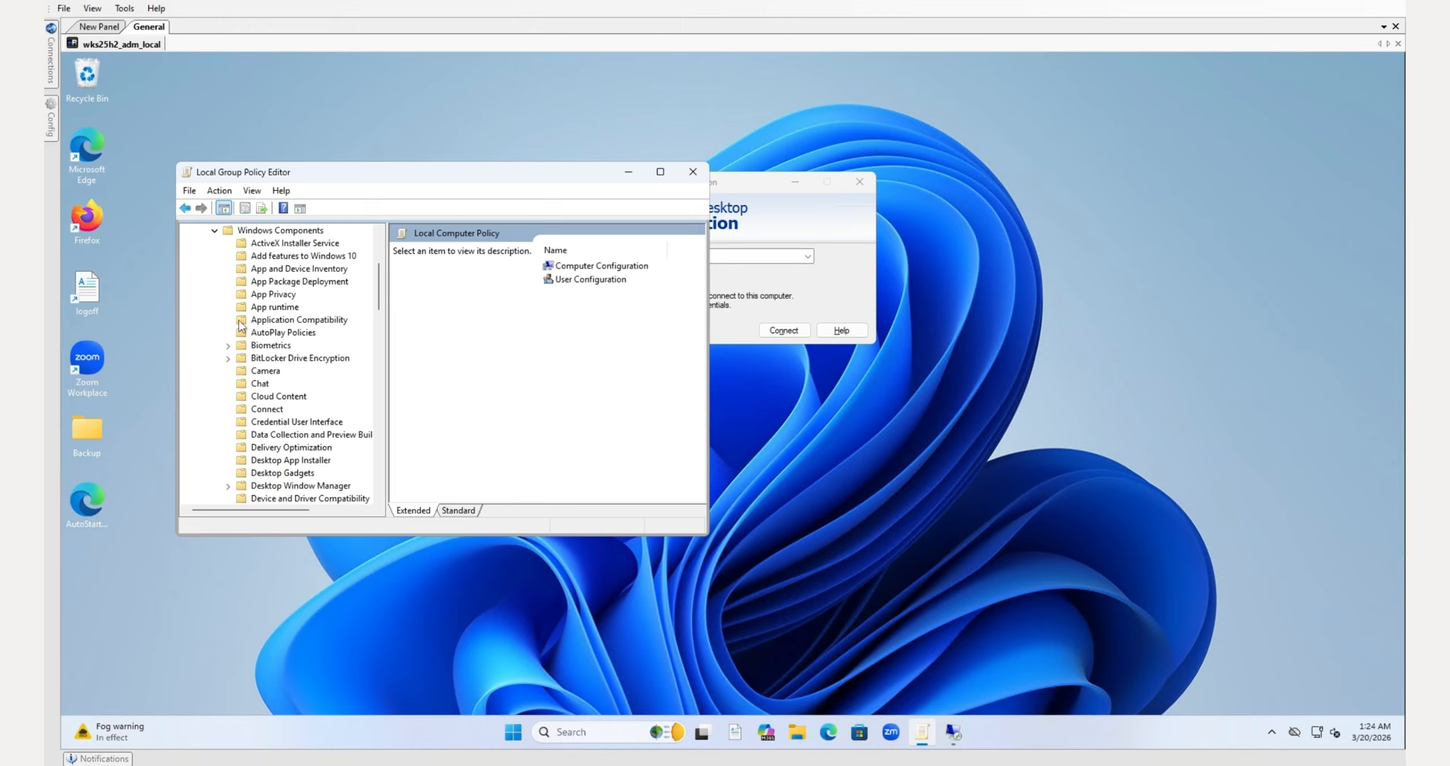
{"action": "left_click", "coordinate": [214, 231]}
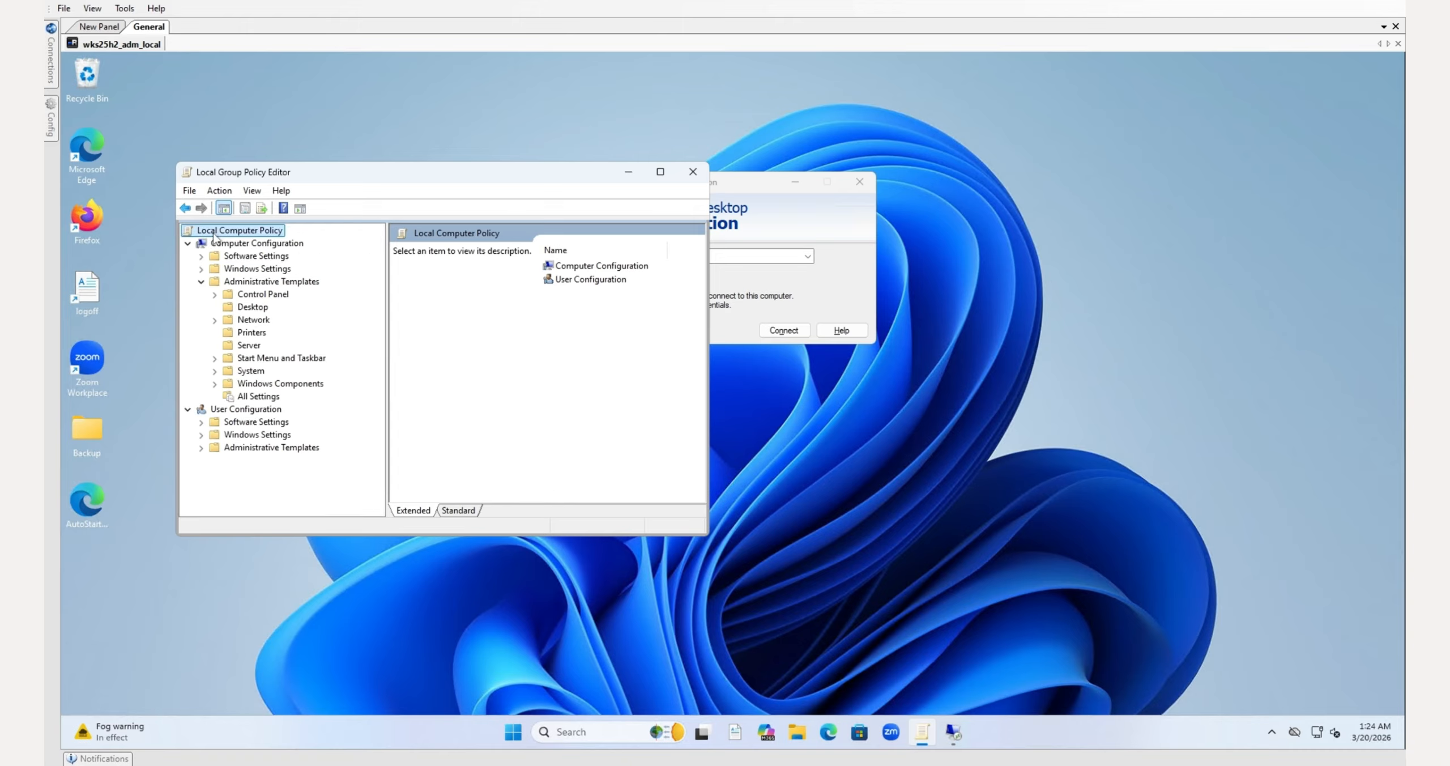
{"action": "left_click", "coordinate": [214, 371]}
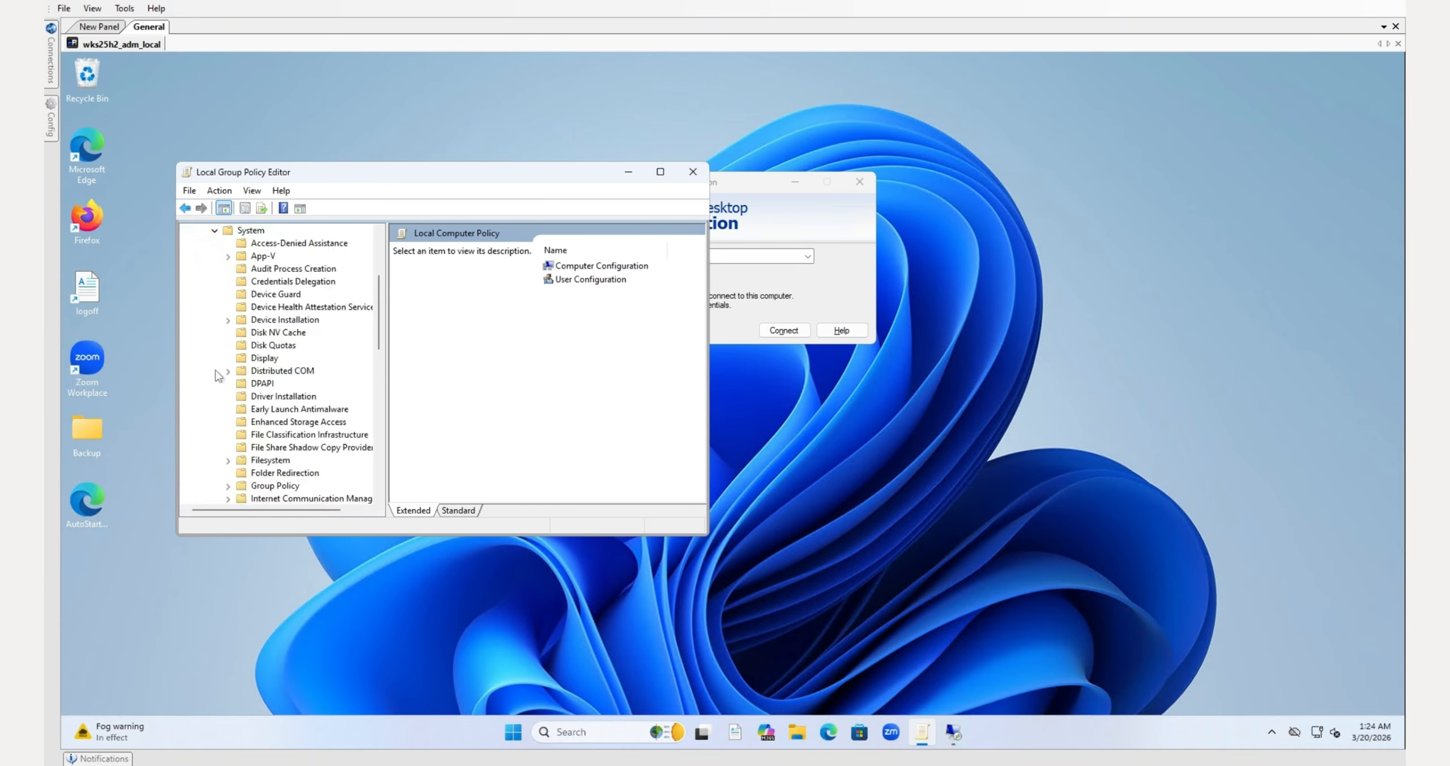
{"action": "left_click", "coordinate": [280, 285]}
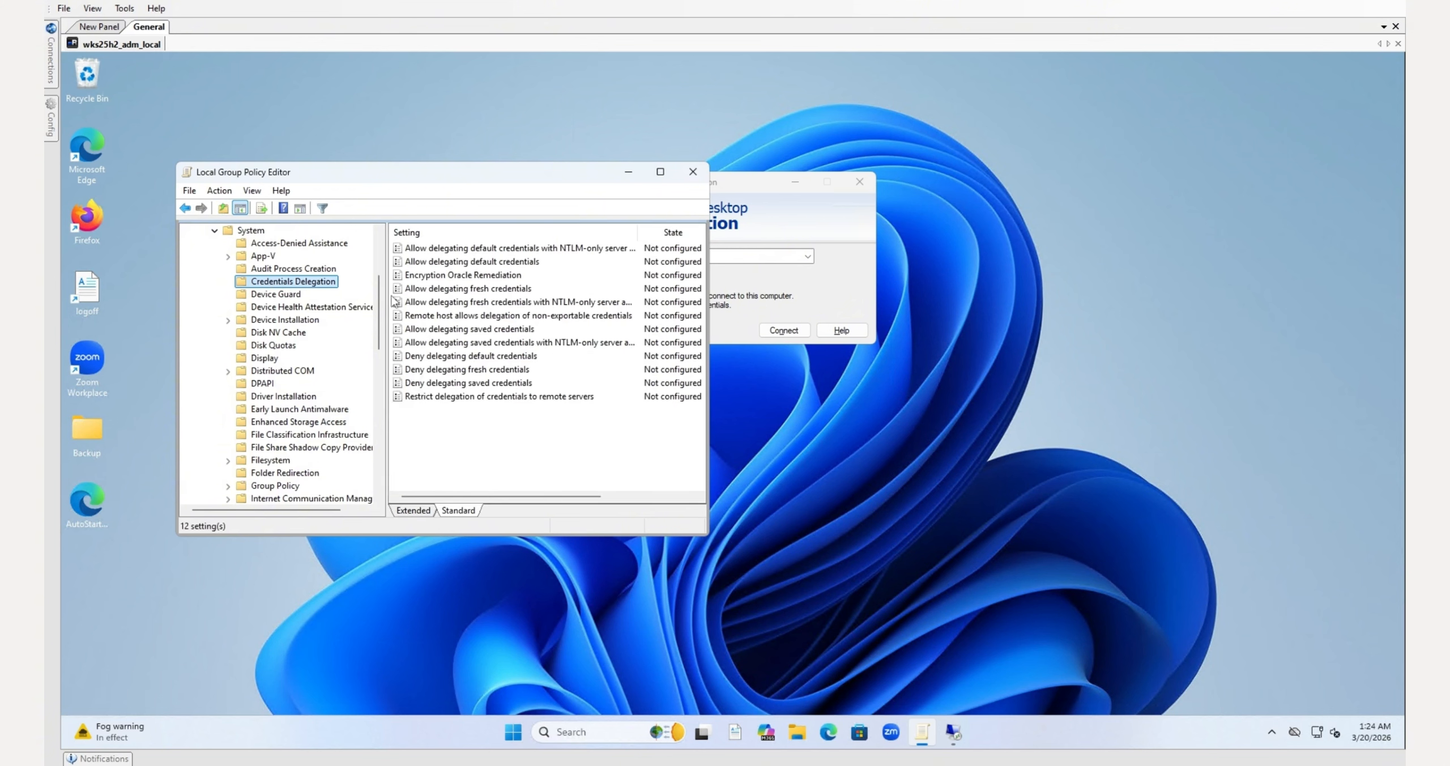
- Open the "Allow delegating saved credentials" policy and set it to Enabled
{"action": "left_click", "coordinate": [443, 287]}
{"action": "left_click", "coordinate": [442, 287]}
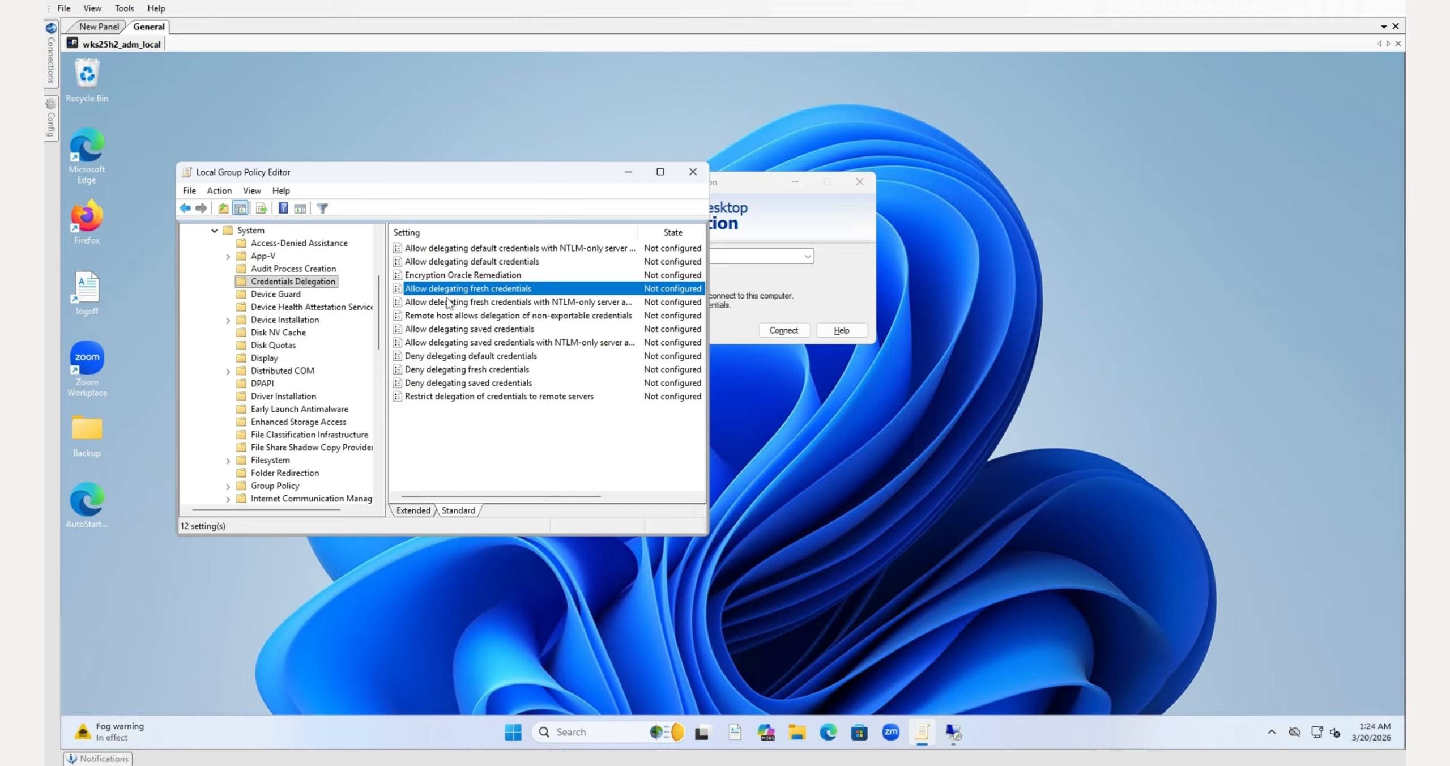
{"action": "left_click", "coordinate": [452, 342]}
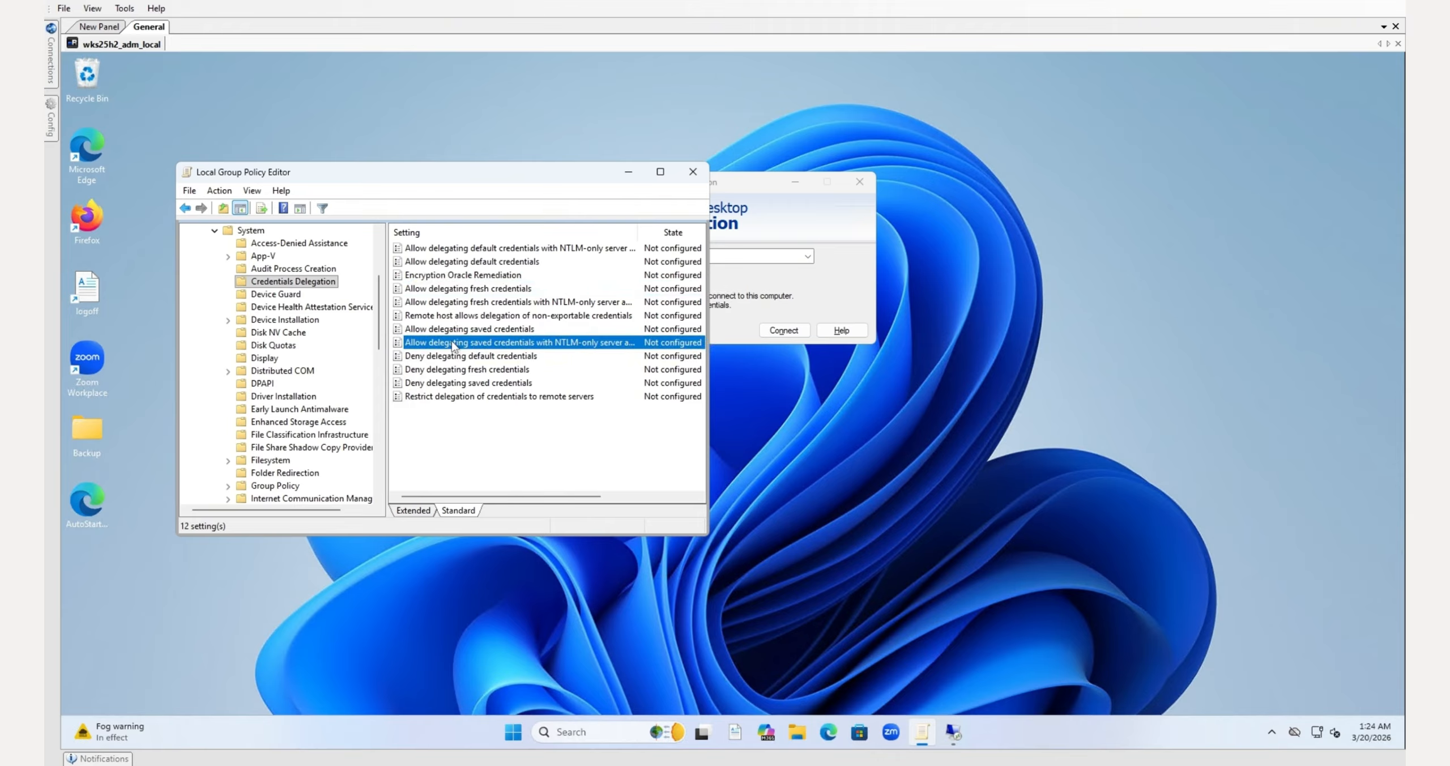
{"action": "left_click", "coordinate": [451, 332]}
{"action": "double_click", "coordinate": [450, 333]}
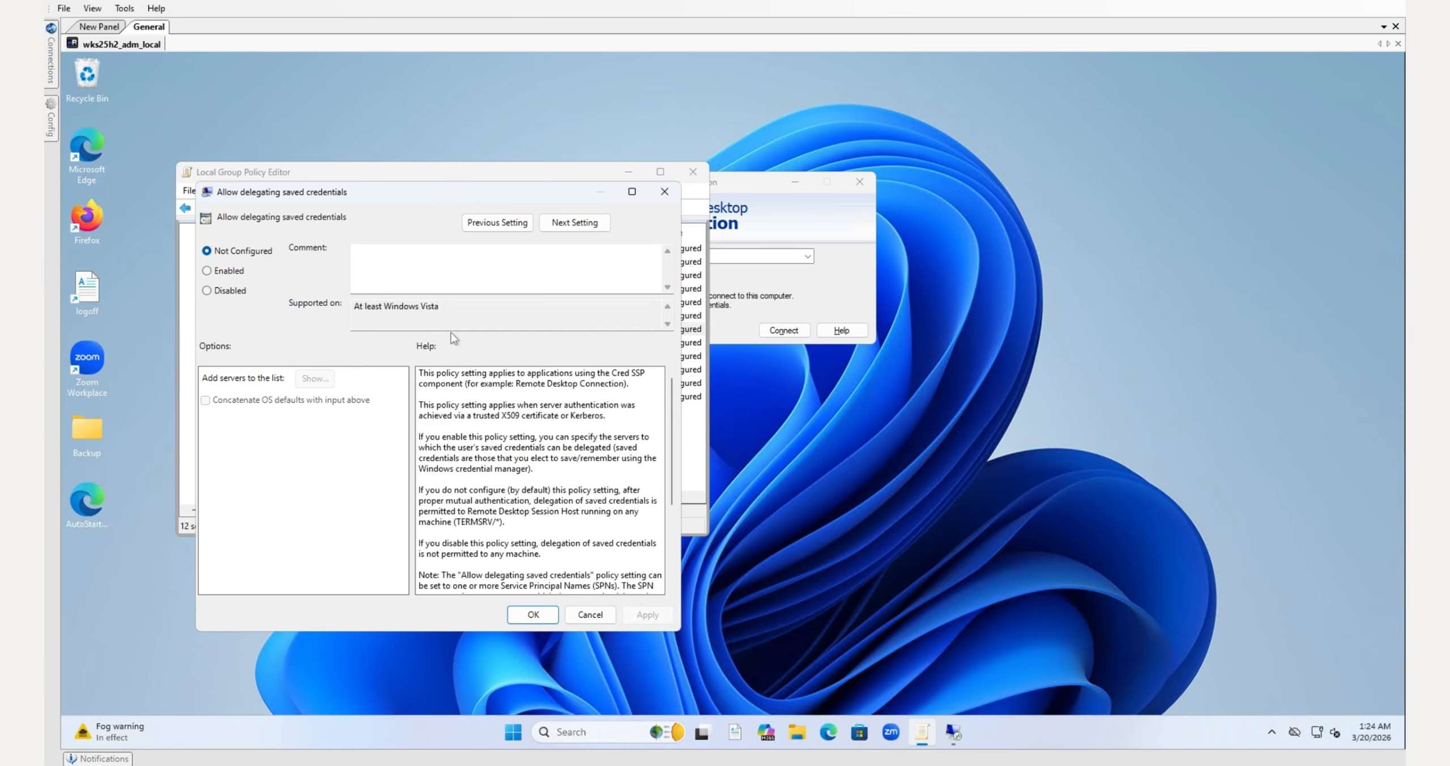
{"action": "left_click", "coordinate": [229, 271]}
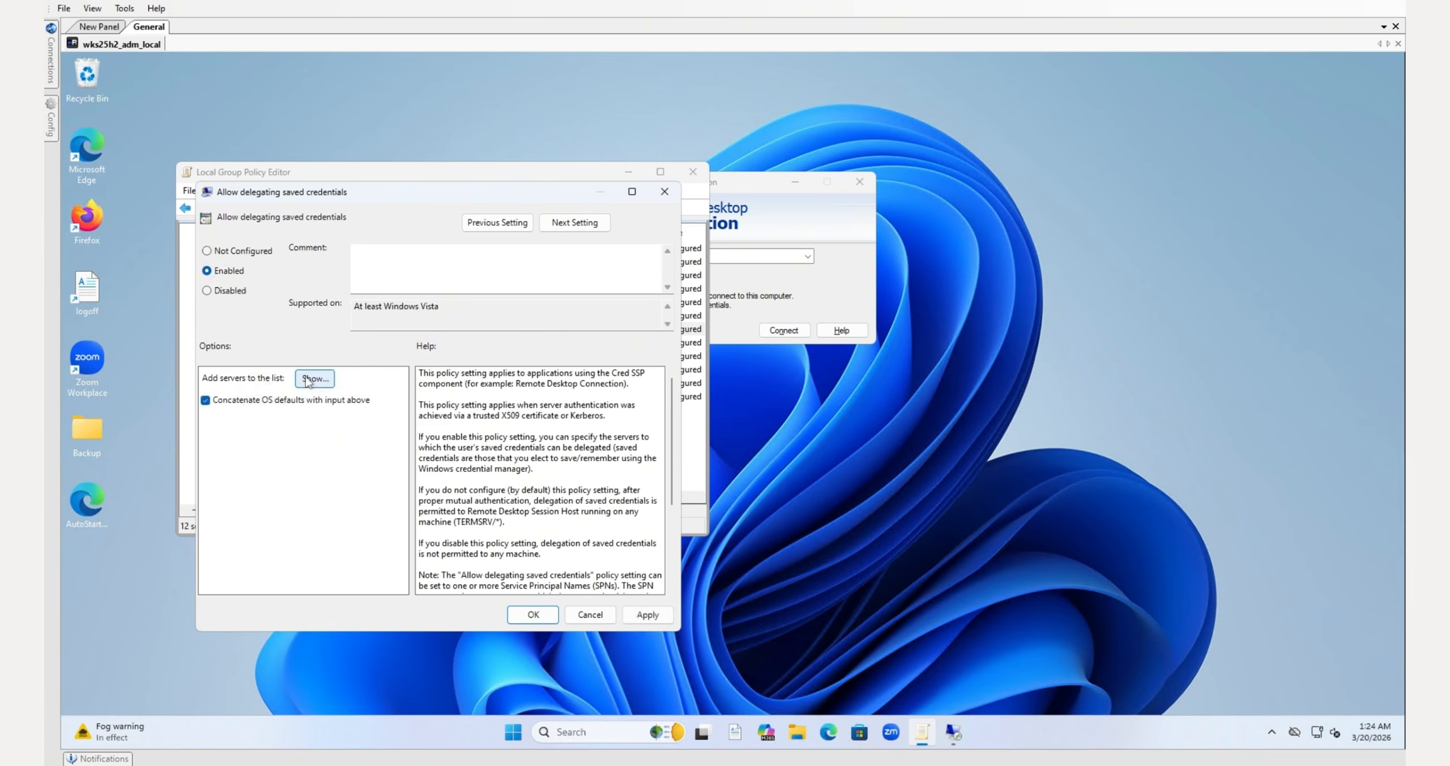
- Add TERMSRV/192.168.158.147 to the policy's server list, copying the IP address from the Remote Desktop Connection window
{"action": "left_click", "coordinate": [312, 378]}
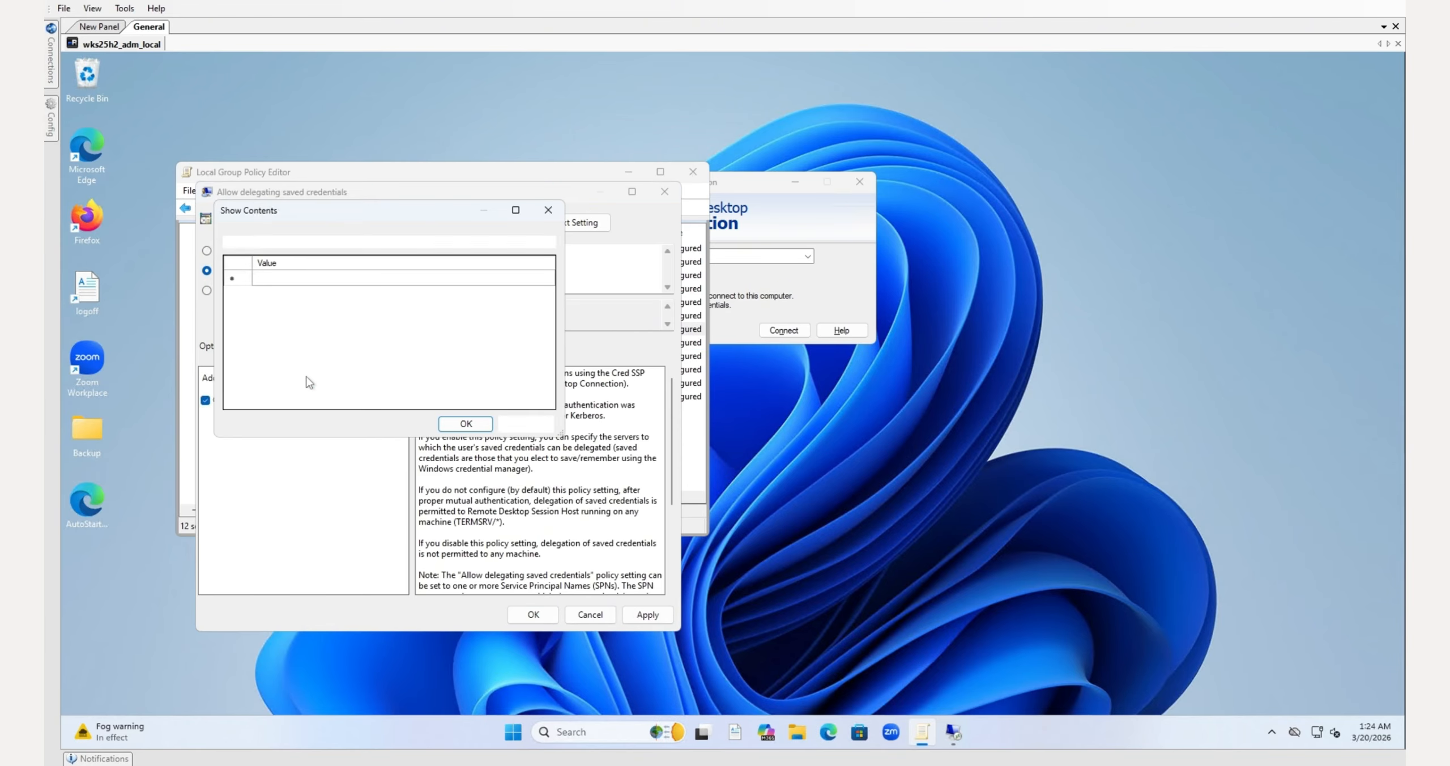
{"action": "left_click", "coordinate": [267, 277]}
{"action": "left_click", "coordinate": [266, 278]}
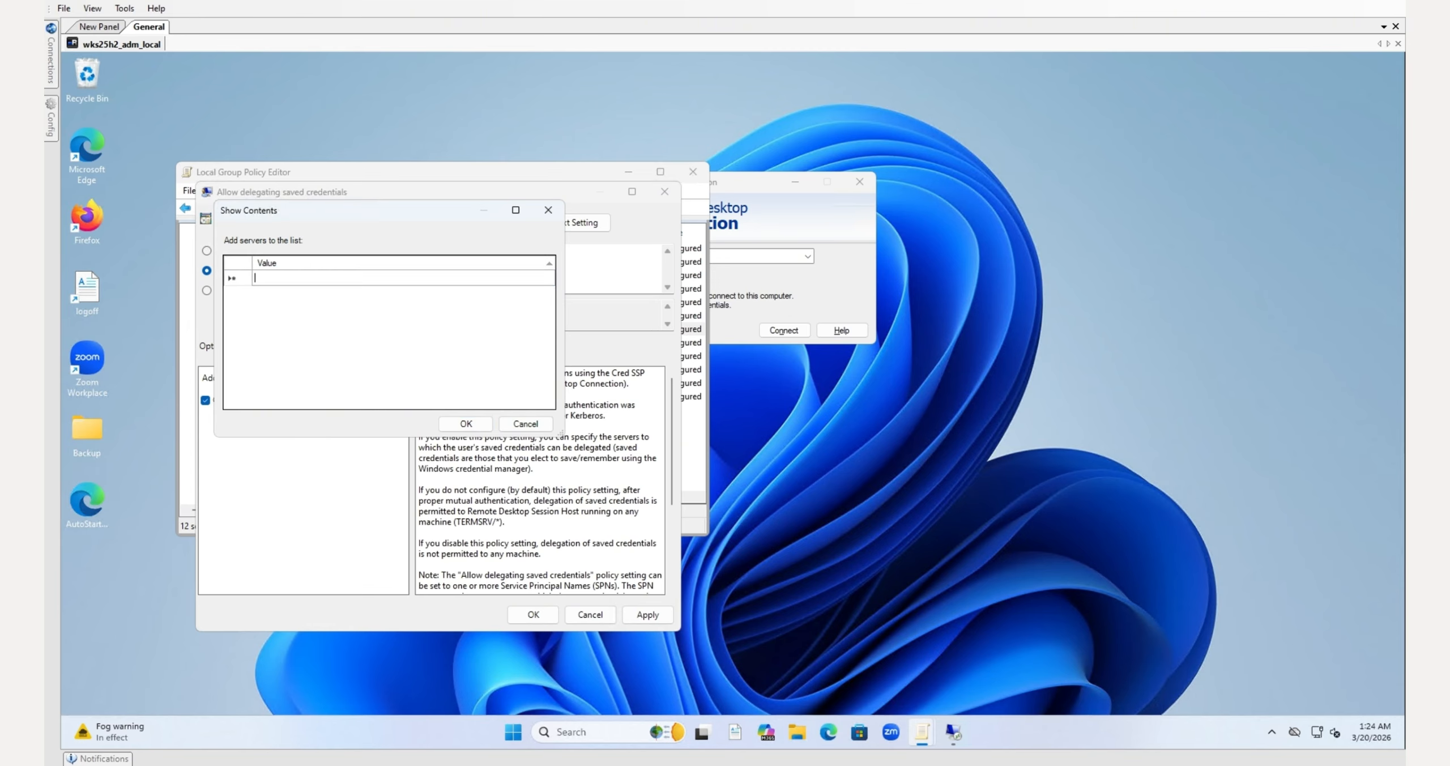
{"action": "type", "text": "TERMSRV/"}
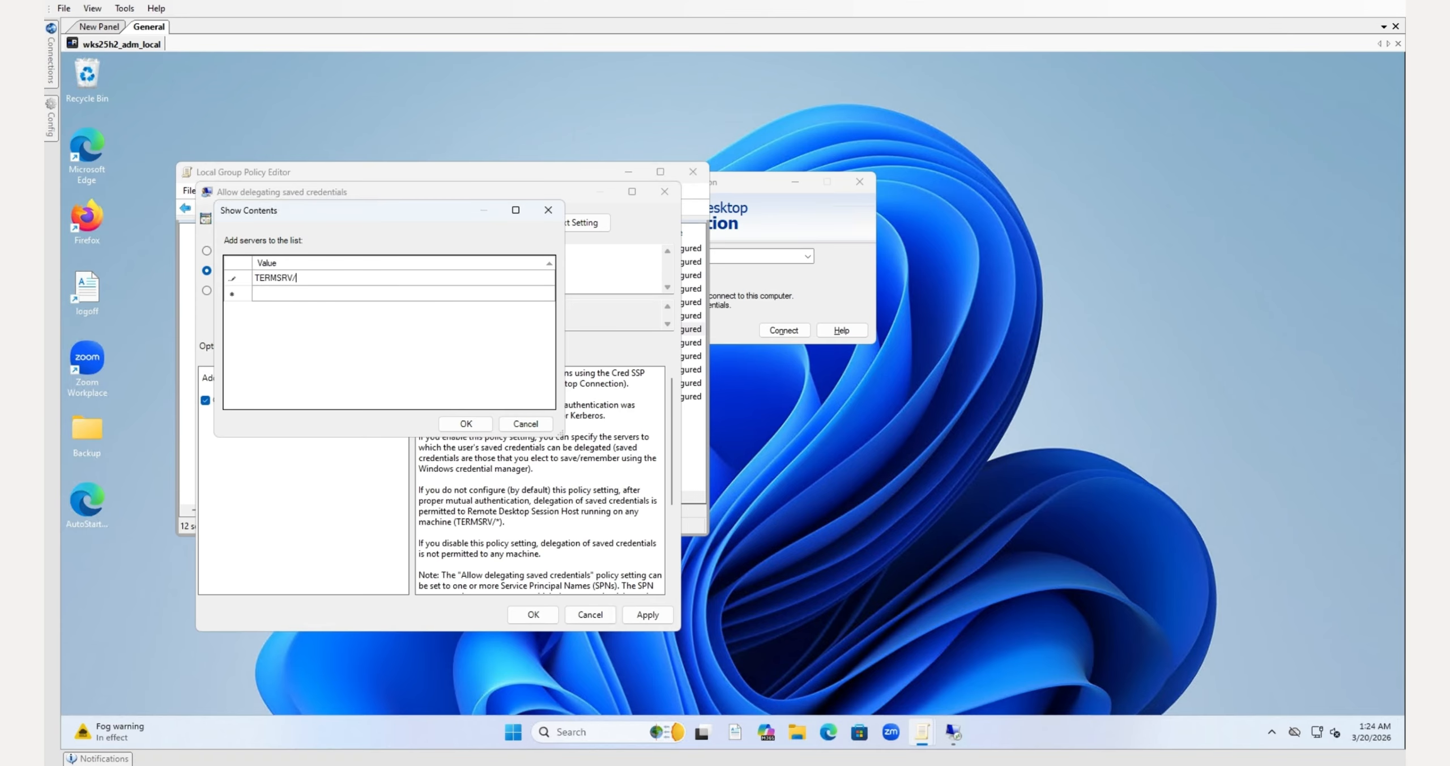
{"action": "left_click", "coordinate": [762, 256]}
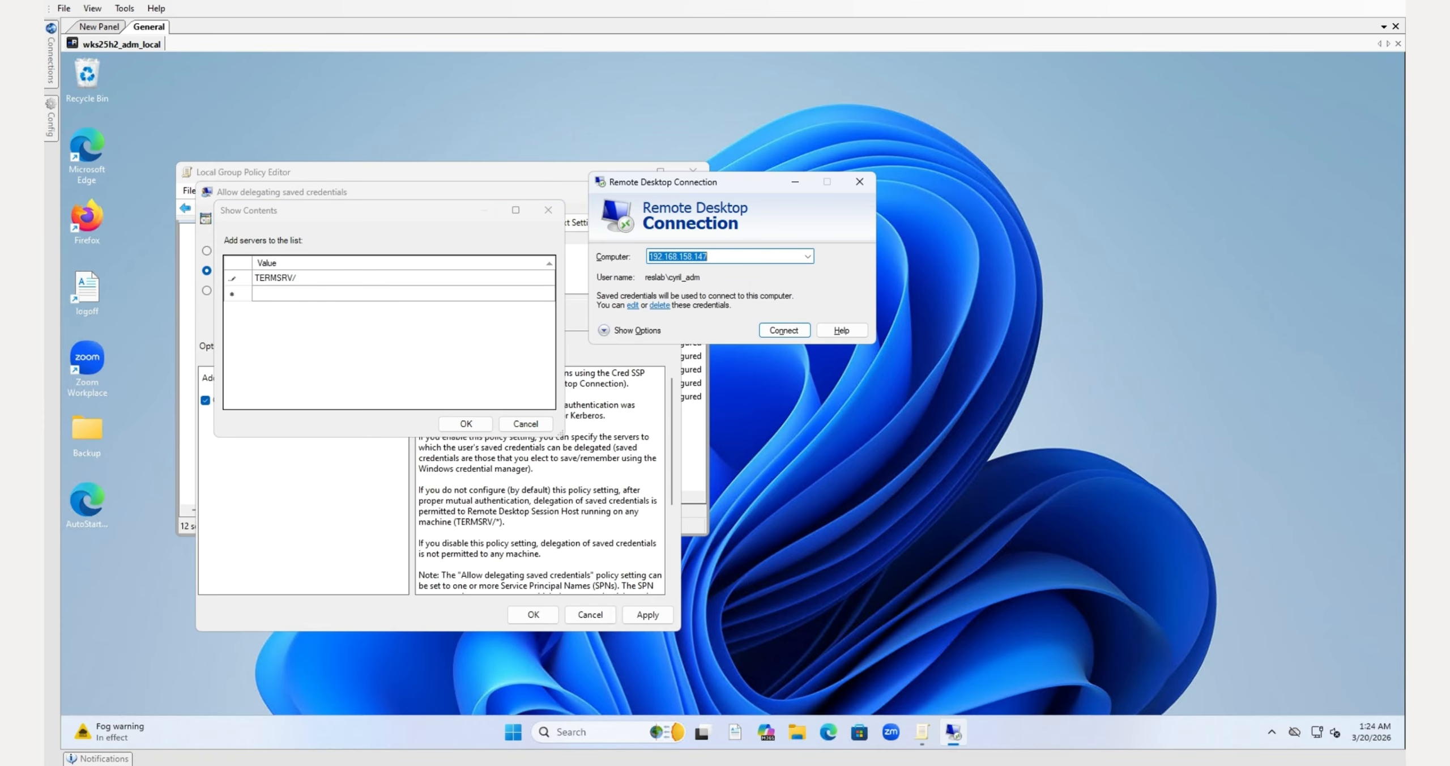
{"action": "left_click", "coordinate": [730, 257]}
{"action": "left_click_drag", "start_coordinate": [709, 257], "coordinate": [623, 258]}
{"action": "key", "text": "ctrl+c"}
{"action": "left_click", "coordinate": [319, 280]}
{"action": "key", "text": "ctrl+v"}
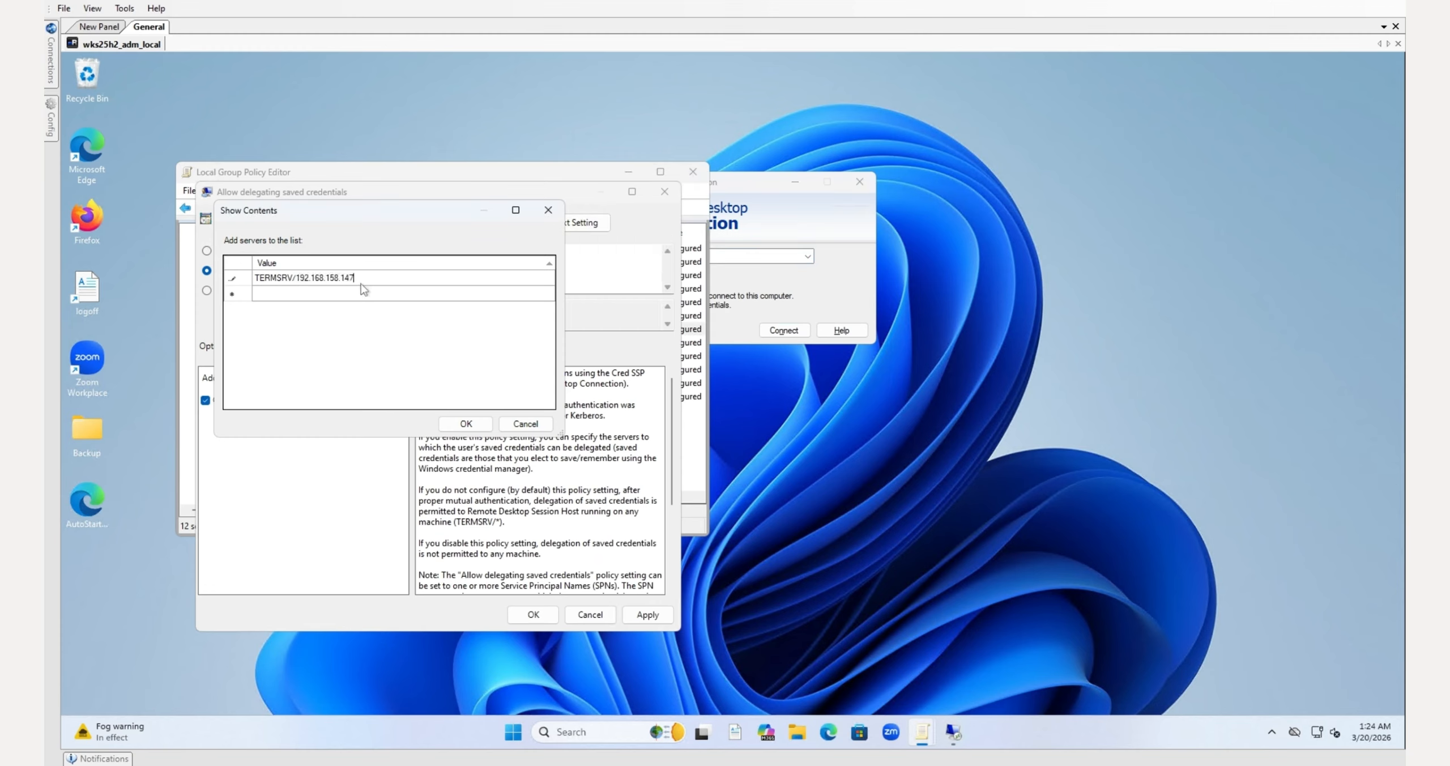
- Copy the full TERMSRV/192.168.158.147 entry, then save the server list and the "Allow delegating saved credentials" policy
{"action": "left_click_drag", "start_coordinate": [356, 278], "coordinate": [254, 277]}
{"action": "key", "text": "ctrl+c"}
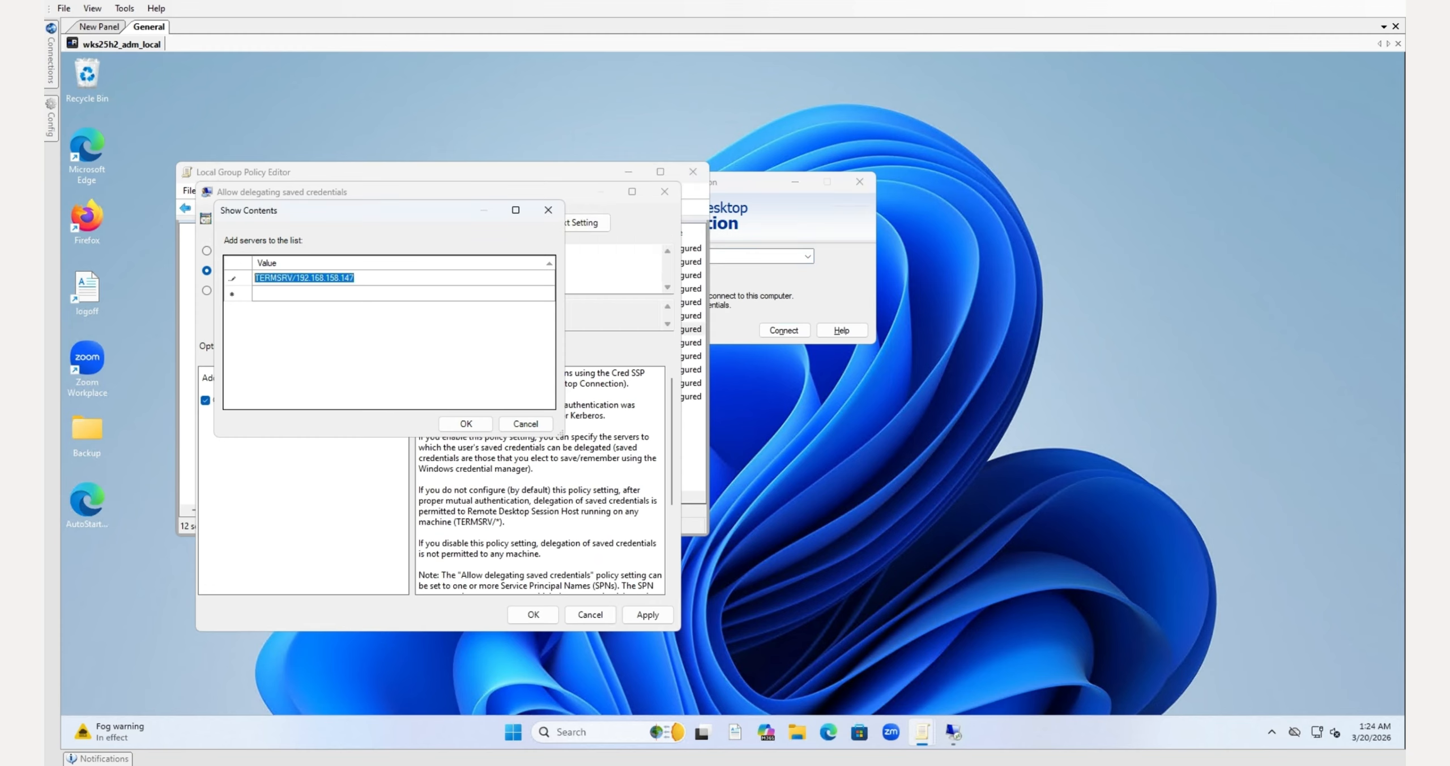
{"action": "left_click", "coordinate": [466, 423]}
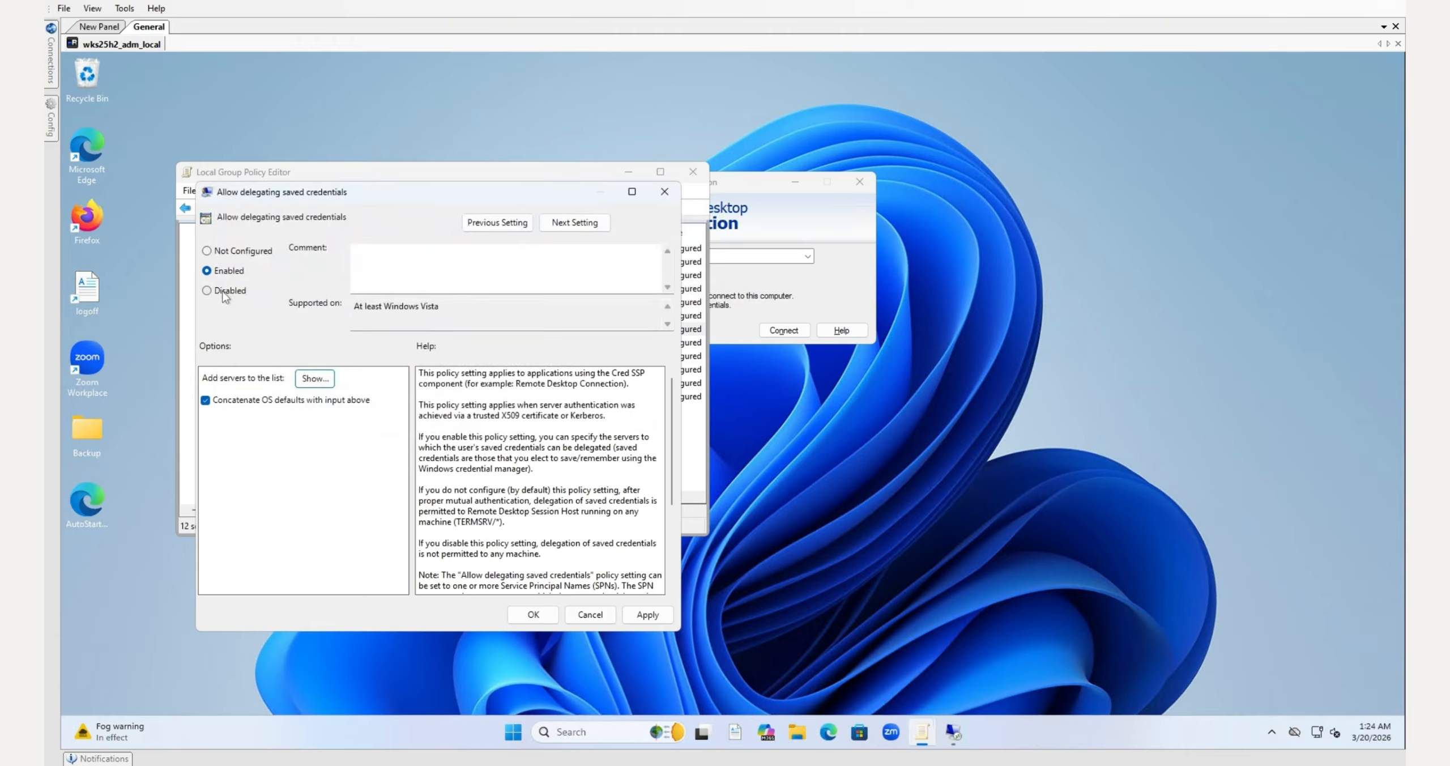
{"action": "left_click", "coordinate": [518, 608]}
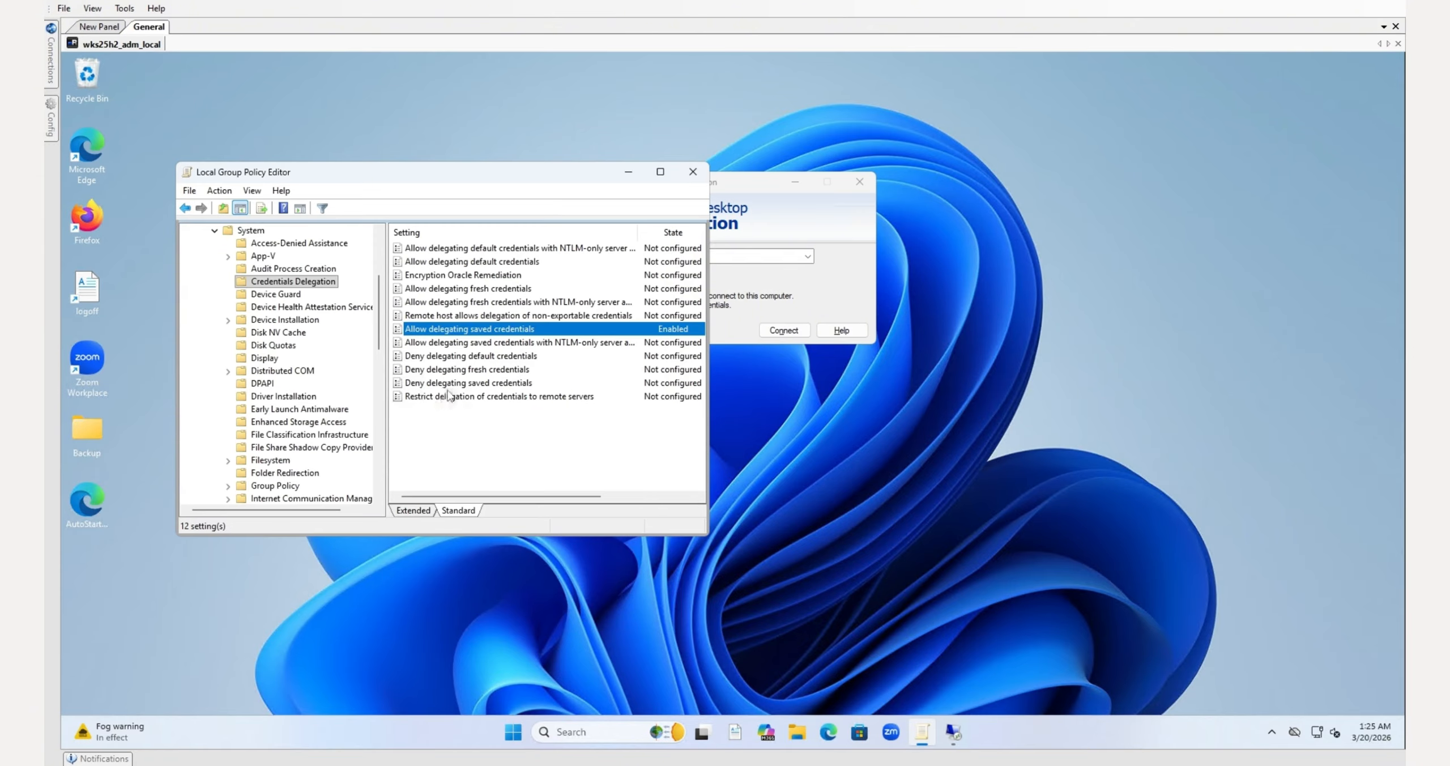
- Open the "Allow delegating saved credentials with NTLM-only server authentication" policy and set it to Enabled
{"action": "left_click", "coordinate": [485, 346]}
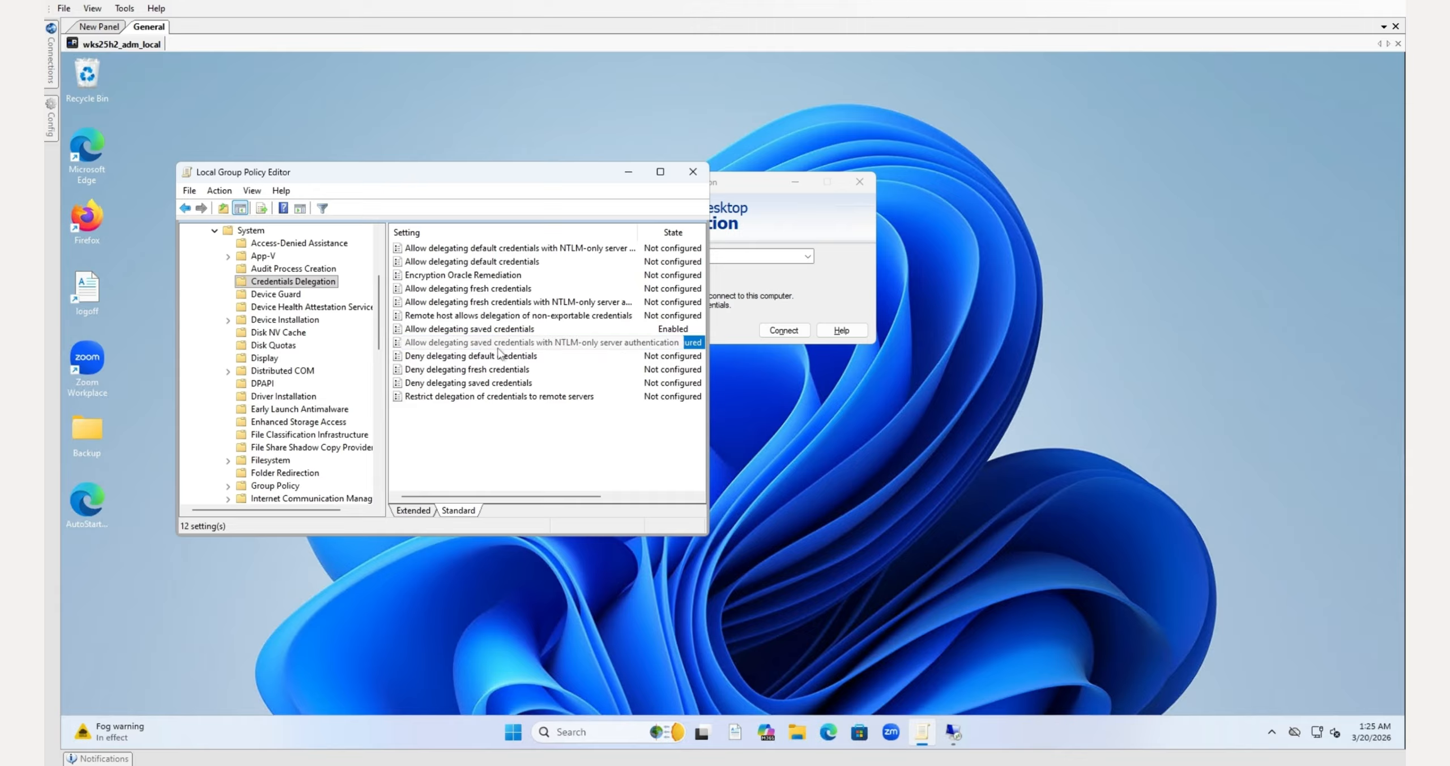
{"action": "double_click", "coordinate": [603, 345]}
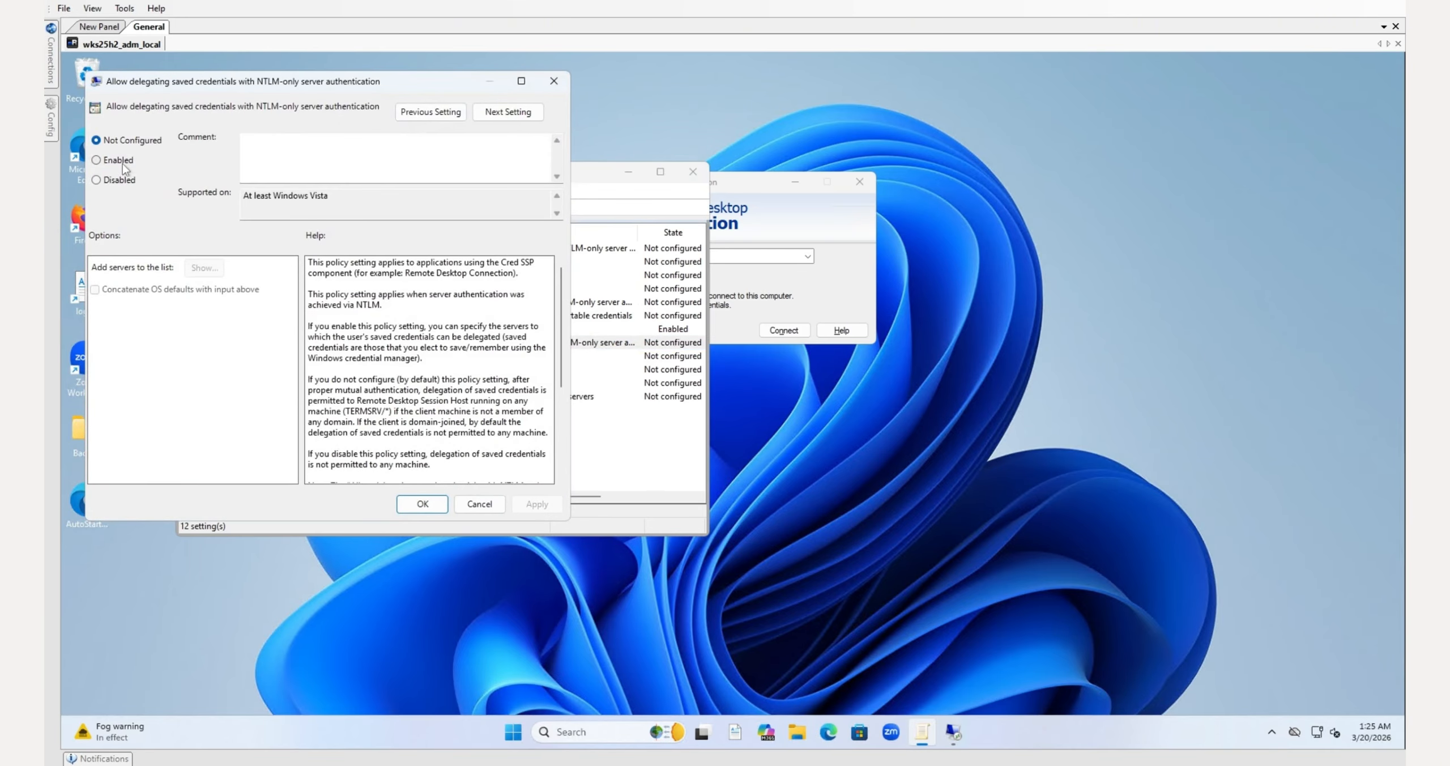
{"action": "left_click", "coordinate": [123, 164]}
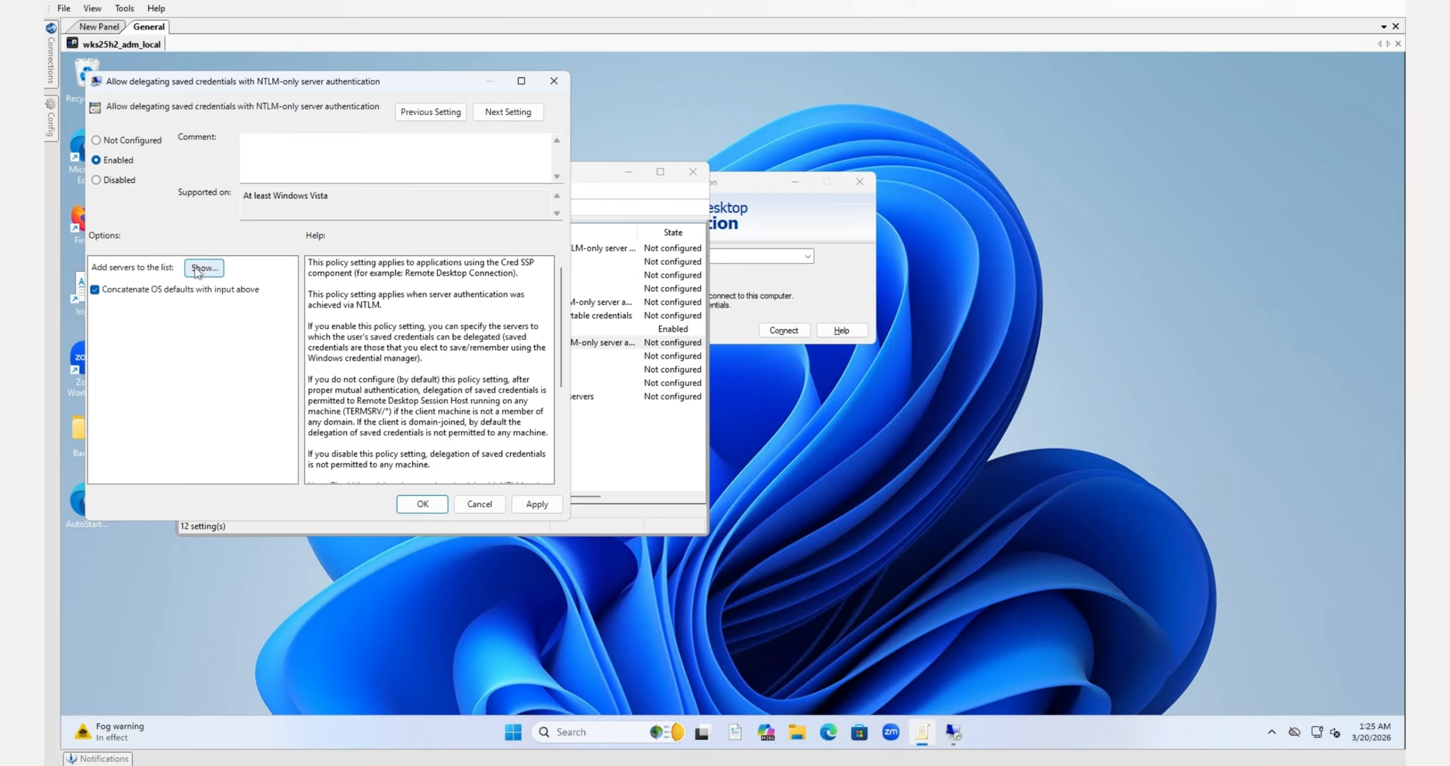
- Add the copied TERMSRV/192.168.158.147 entry to the policy's server list, then save the list and apply the policy
{"action": "left_click", "coordinate": [202, 268]}
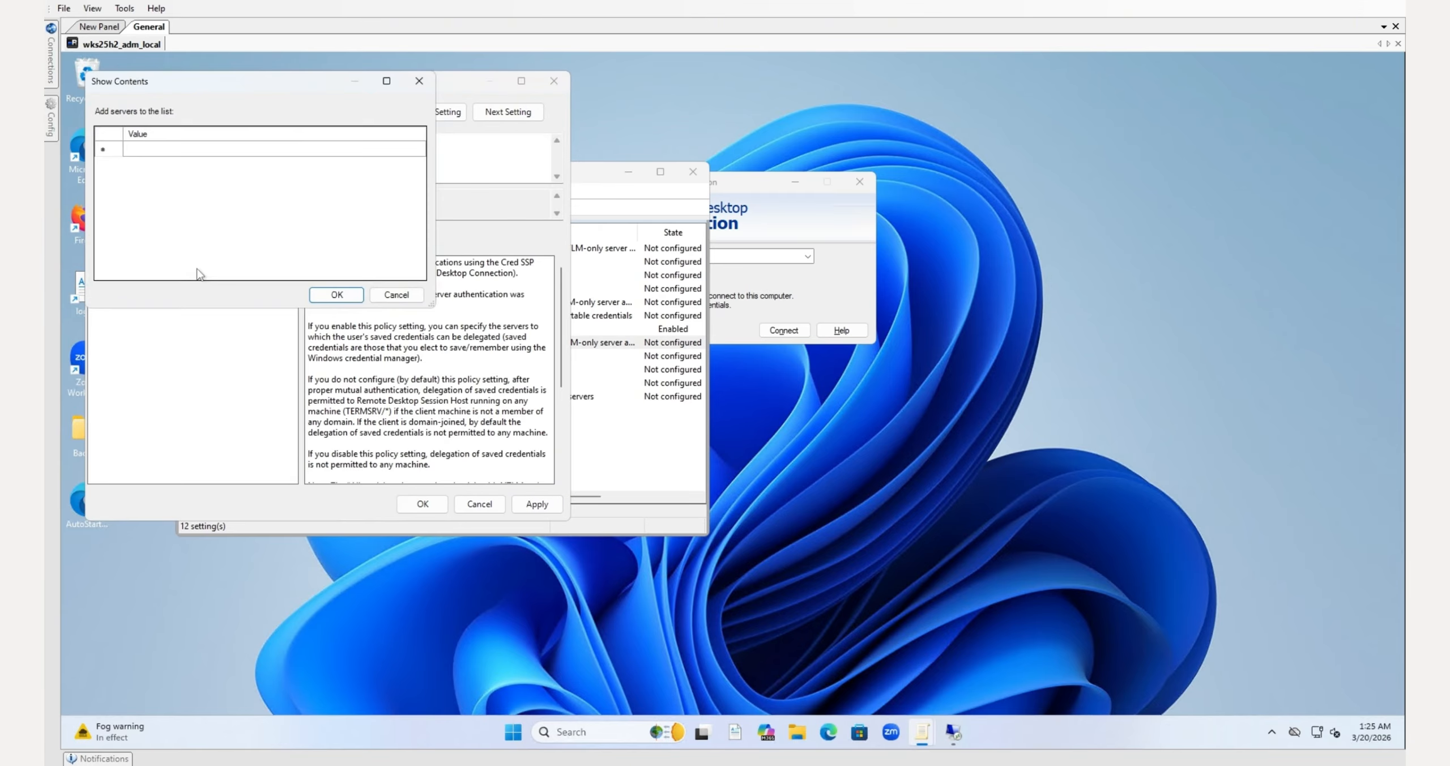
{"action": "left_click", "coordinate": [158, 152]}
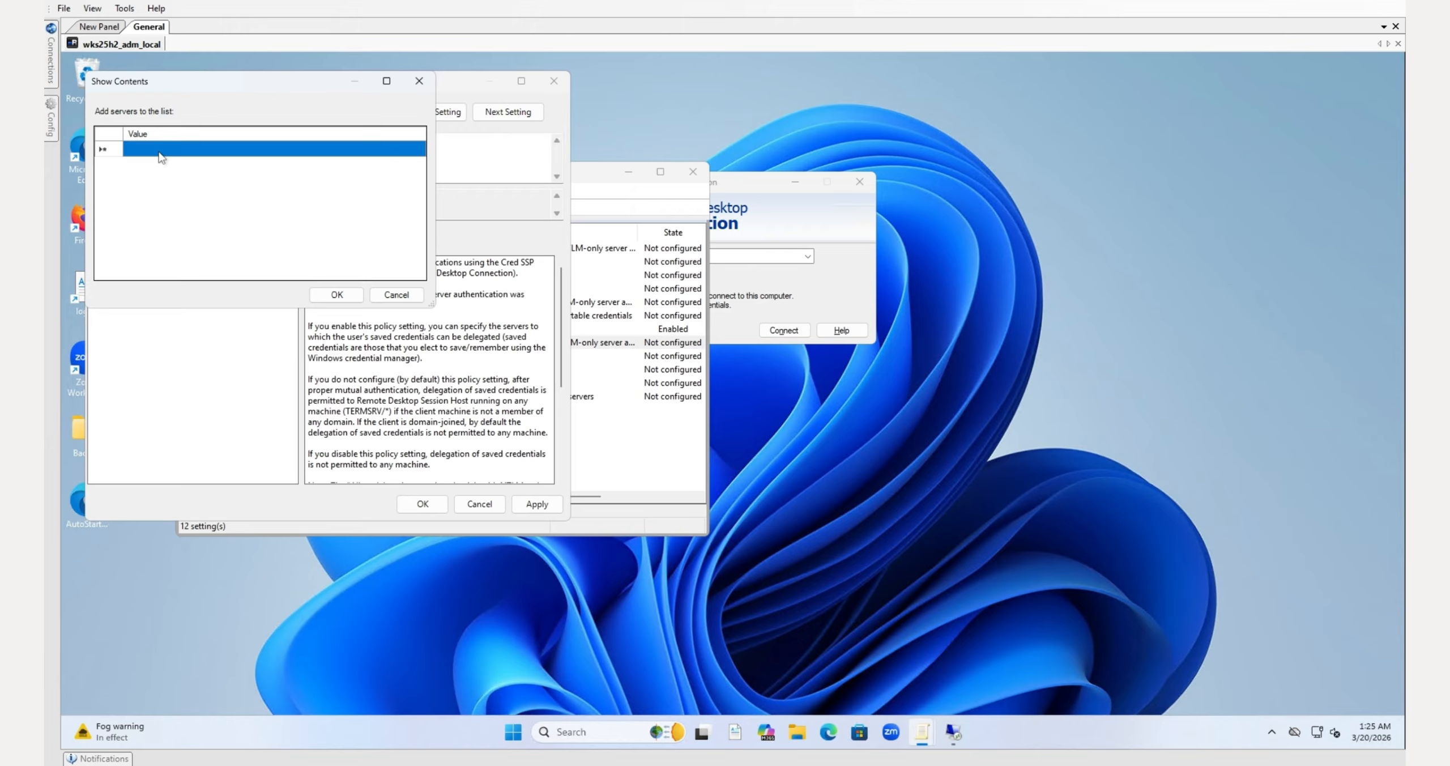
{"action": "left_click", "coordinate": [160, 151]}
{"action": "key", "text": "ctrl+v"}
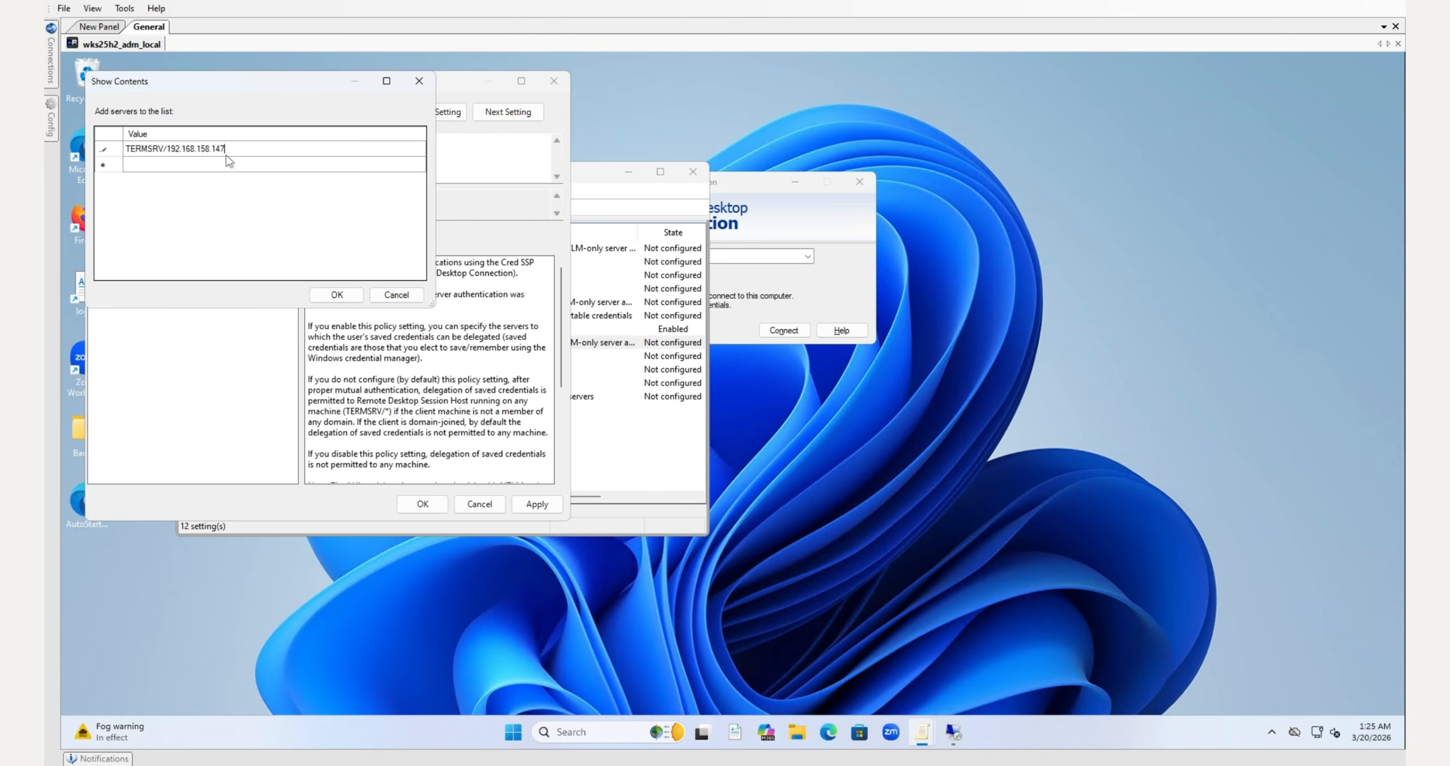
{"action": "key", "text": "ctrl+a"}
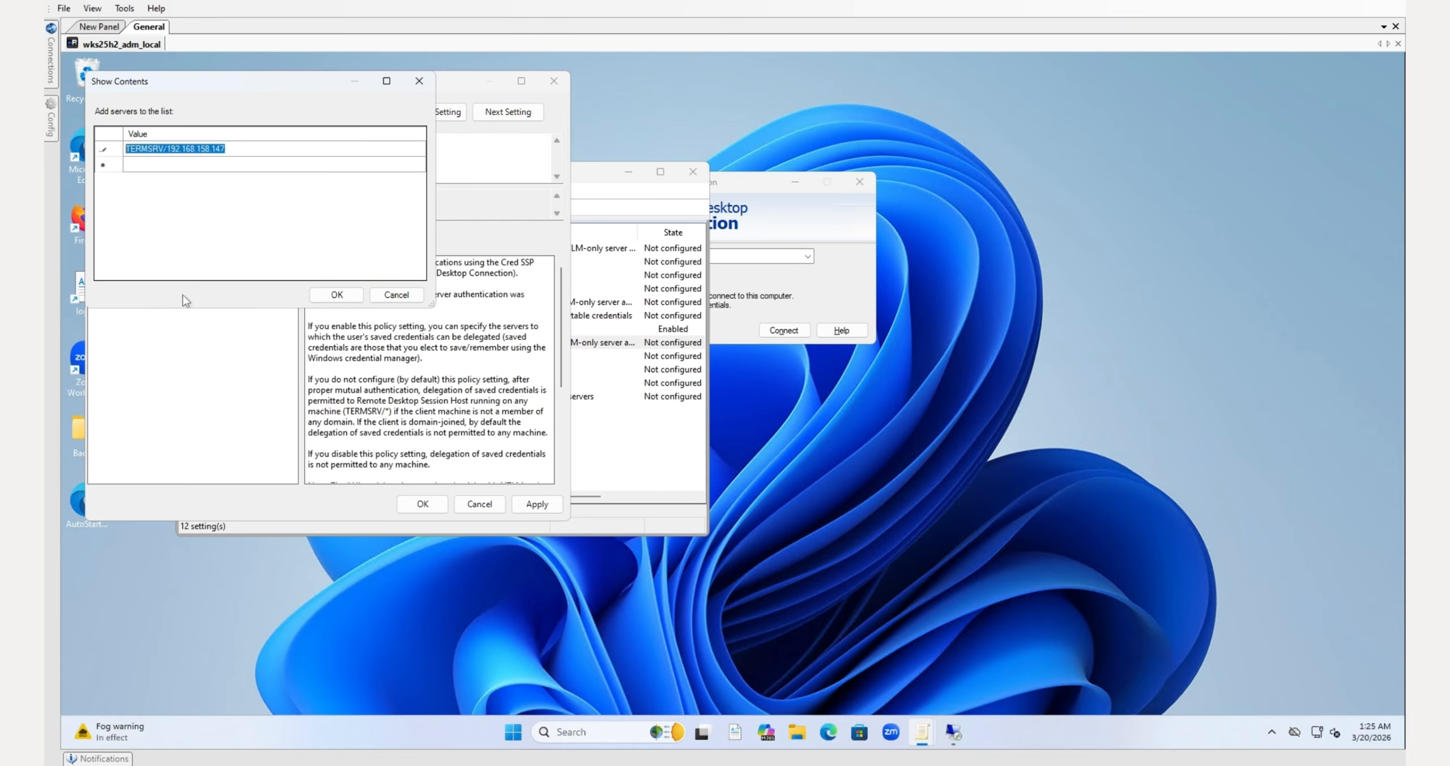
{"action": "left_click", "coordinate": [326, 296]}
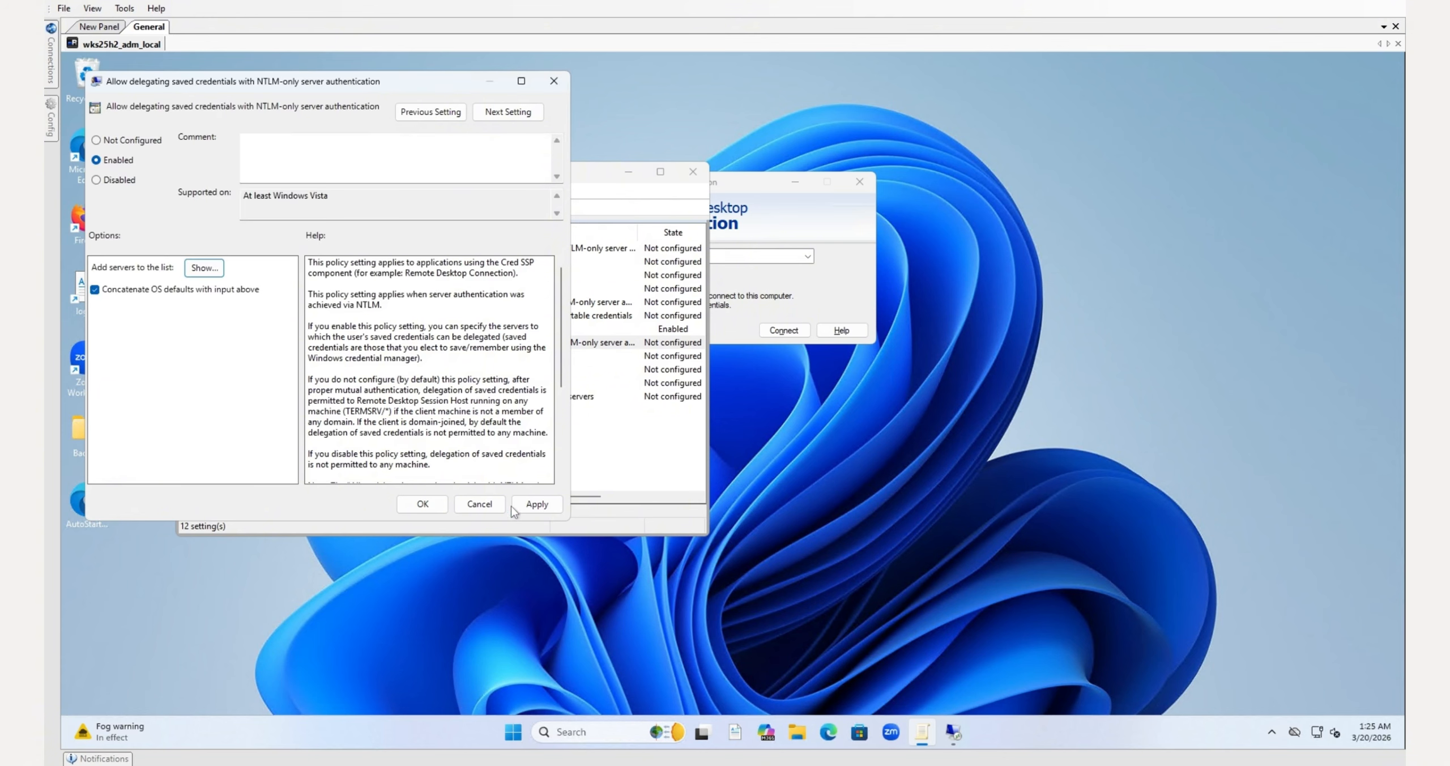
{"action": "left_click", "coordinate": [530, 507]}
{"action": "left_click", "coordinate": [435, 509]}
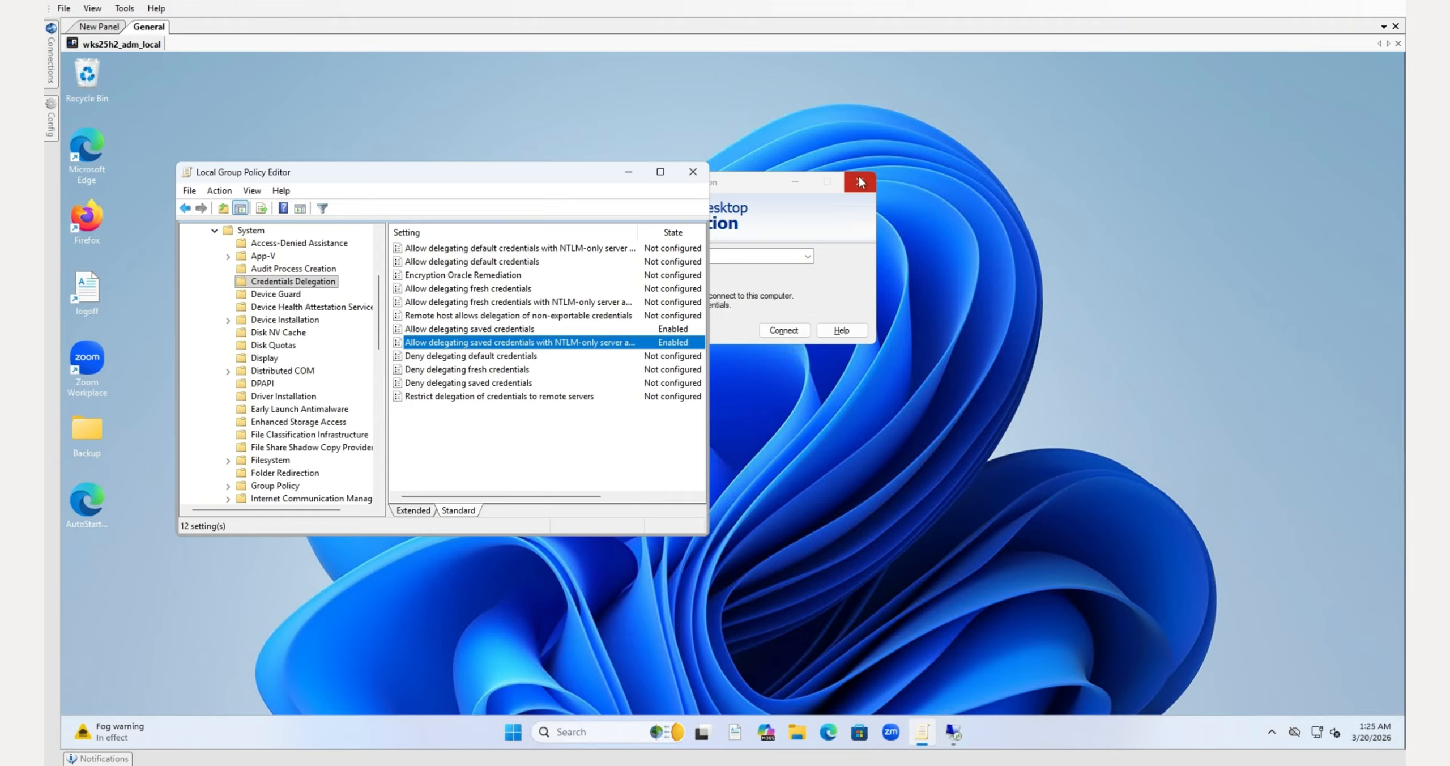
{"action": "right_click", "coordinate": [506, 732]}
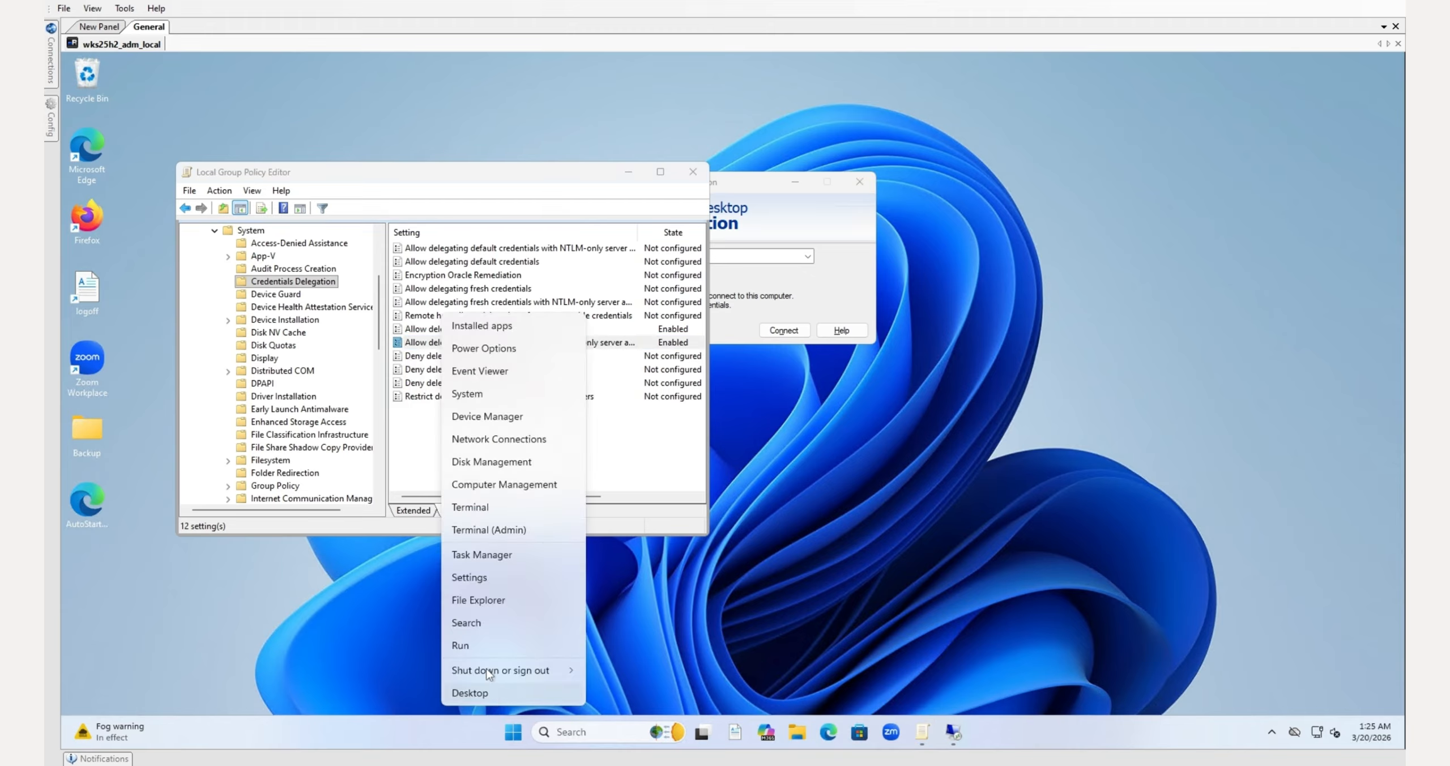
{"action": "left_click", "coordinate": [476, 650]}
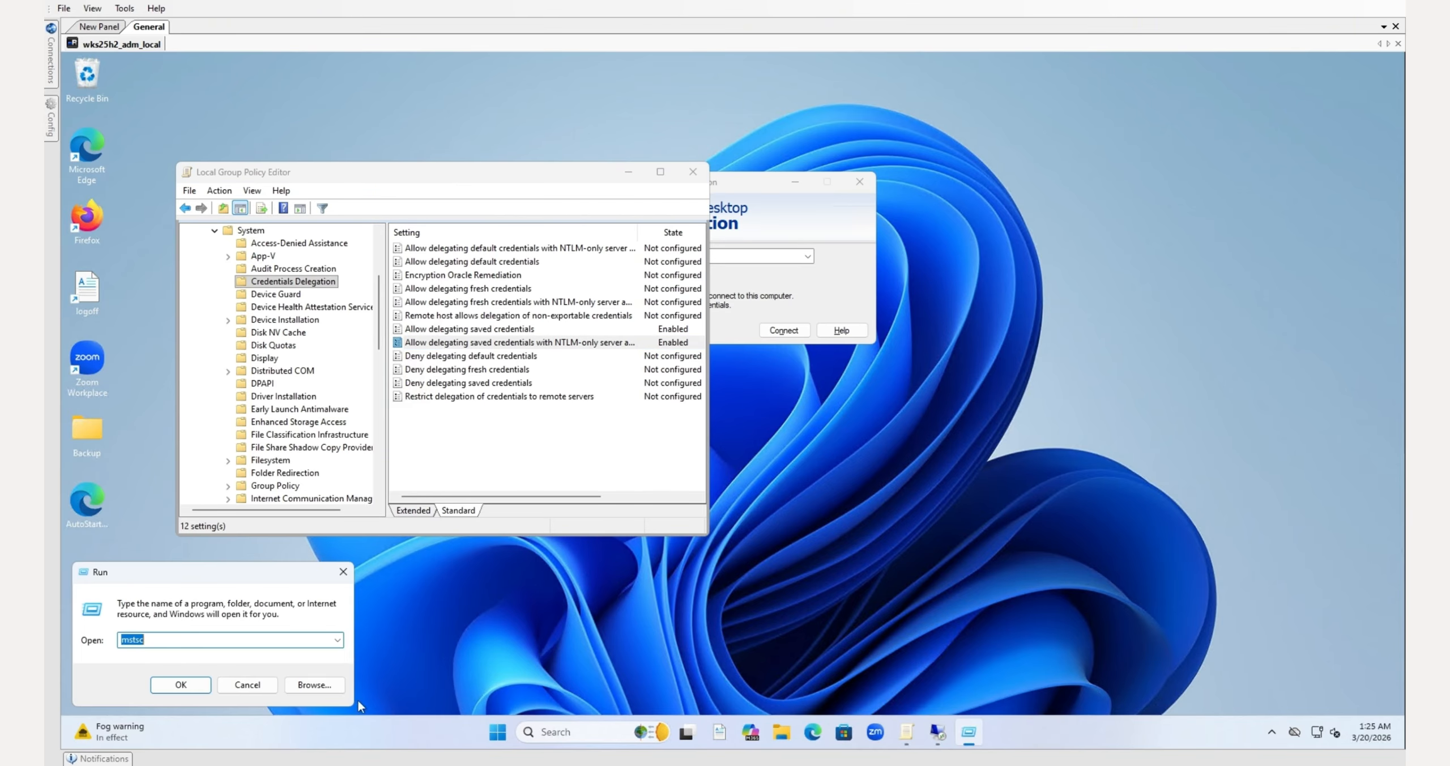
{"action": "key", "text": "Escape"}
- Open Terminal as administrator, allowing it to make changes, and run gpupdate /force
{"action": "right_click", "coordinate": [494, 734]}
{"action": "right_click", "coordinate": [514, 732]}
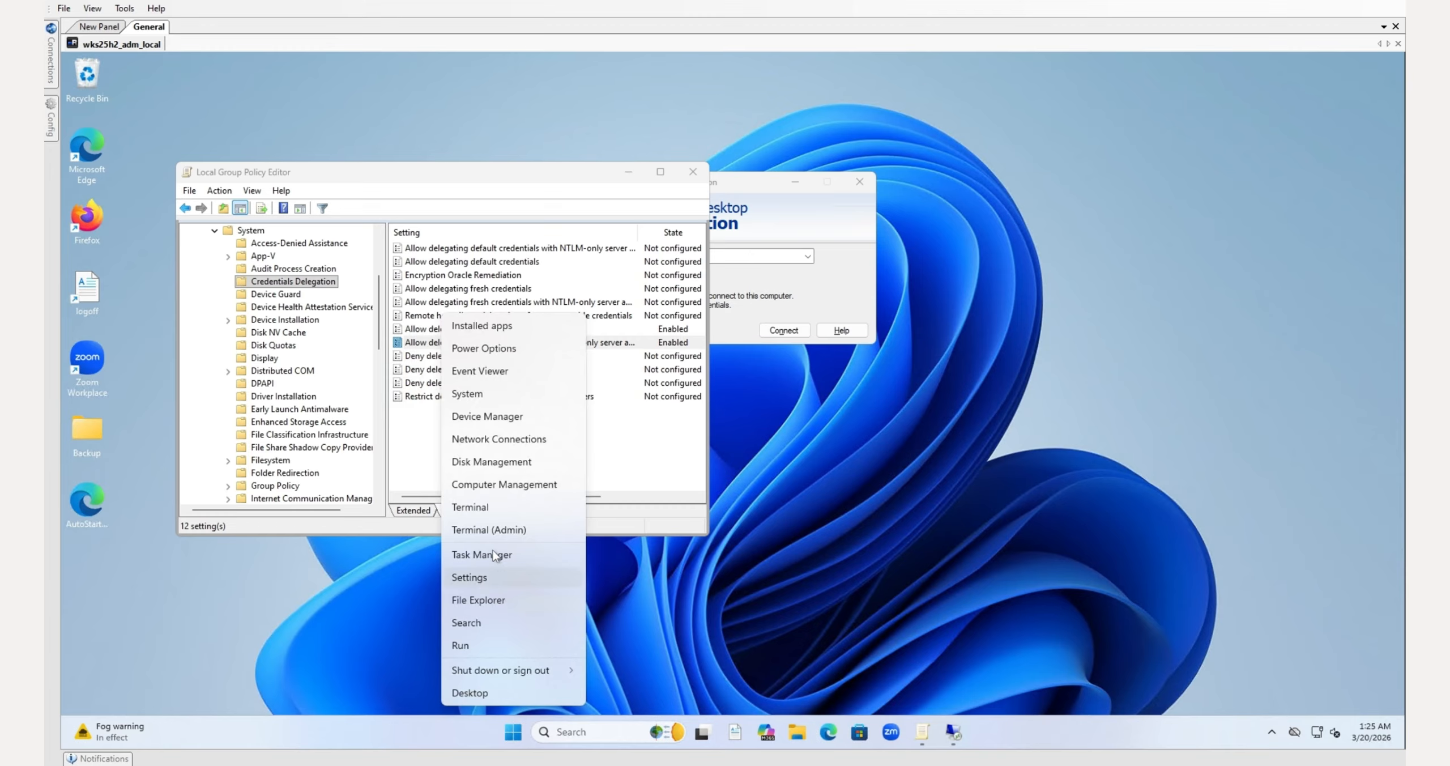
{"action": "left_click", "coordinate": [486, 529]}
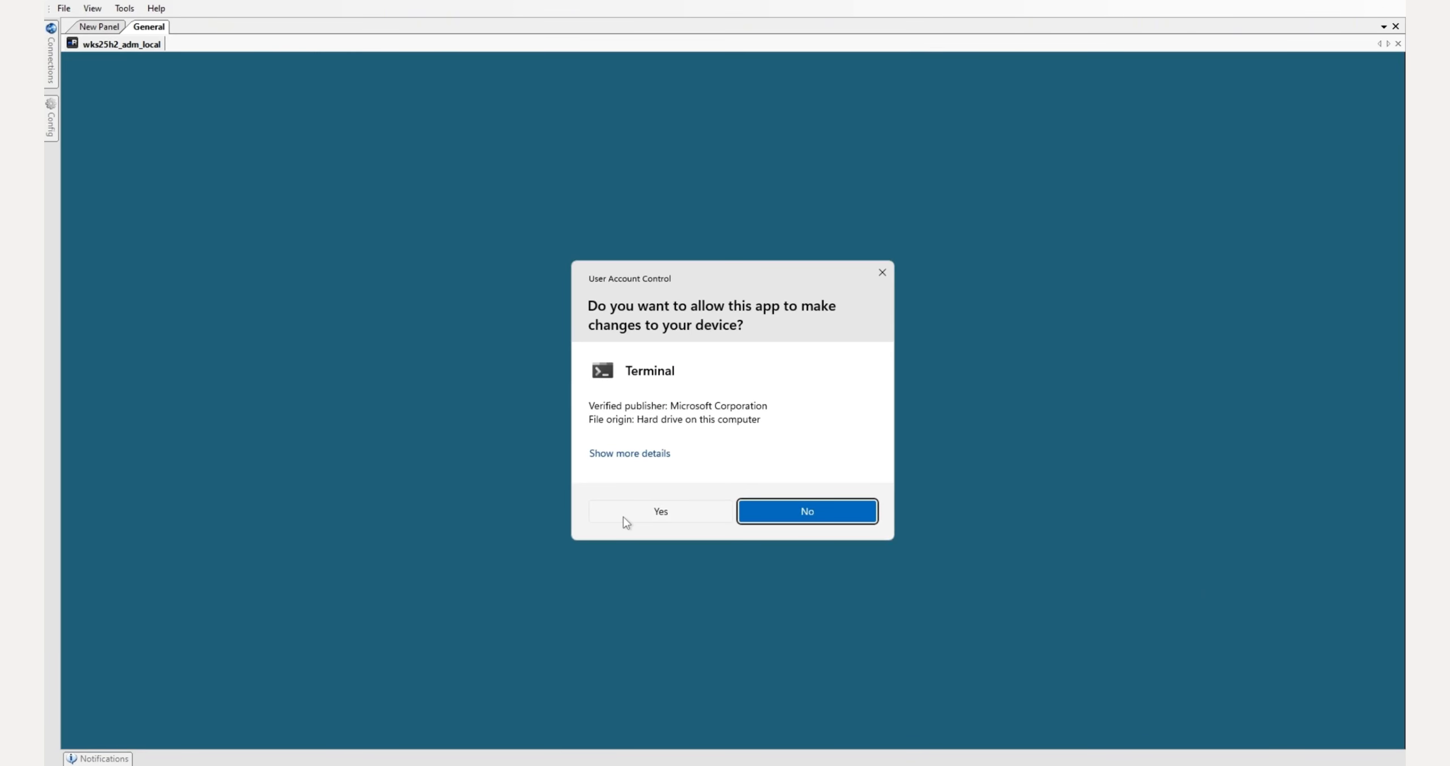
{"action": "left_click", "coordinate": [624, 517]}
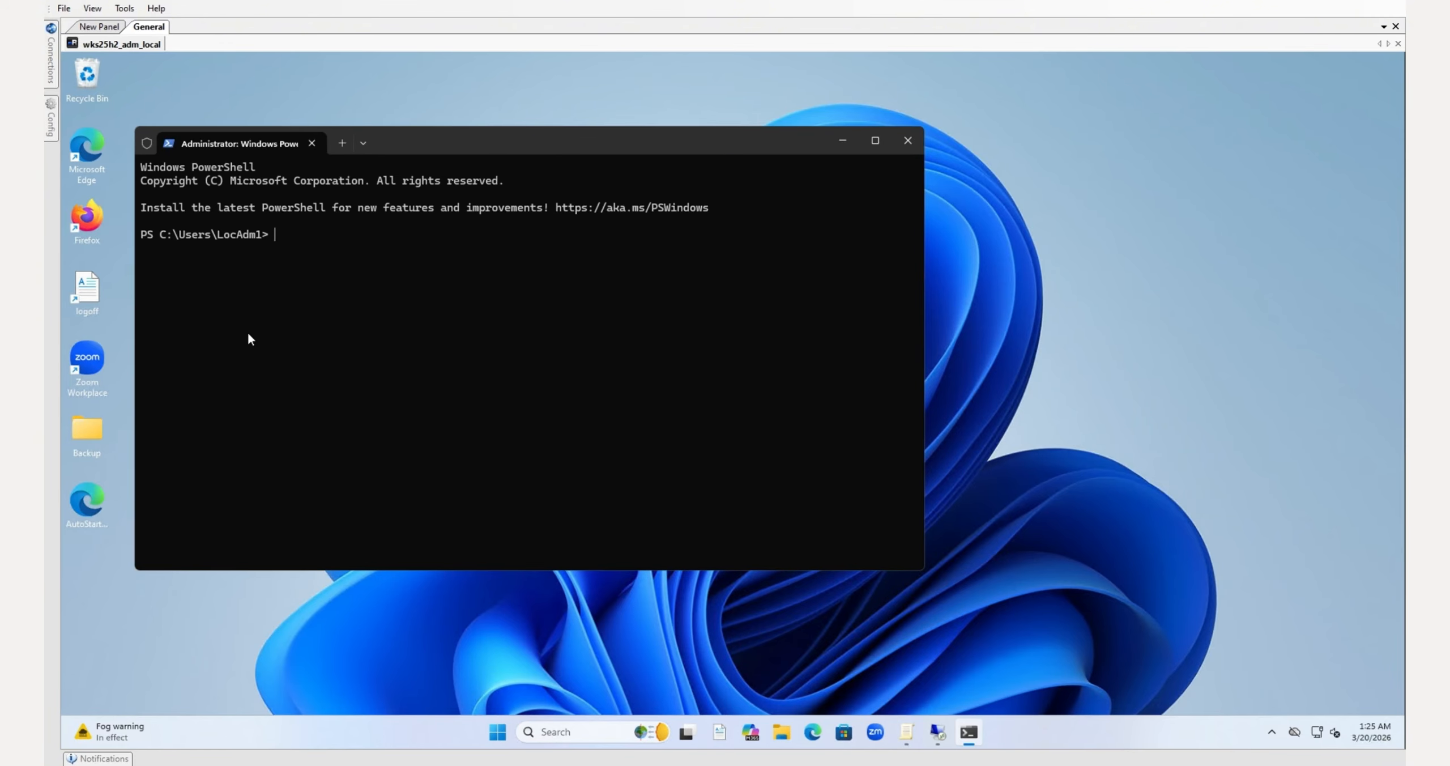
{"action": "type", "text": "gpupdate /force"}
{"action": "key", "text": "Return"}
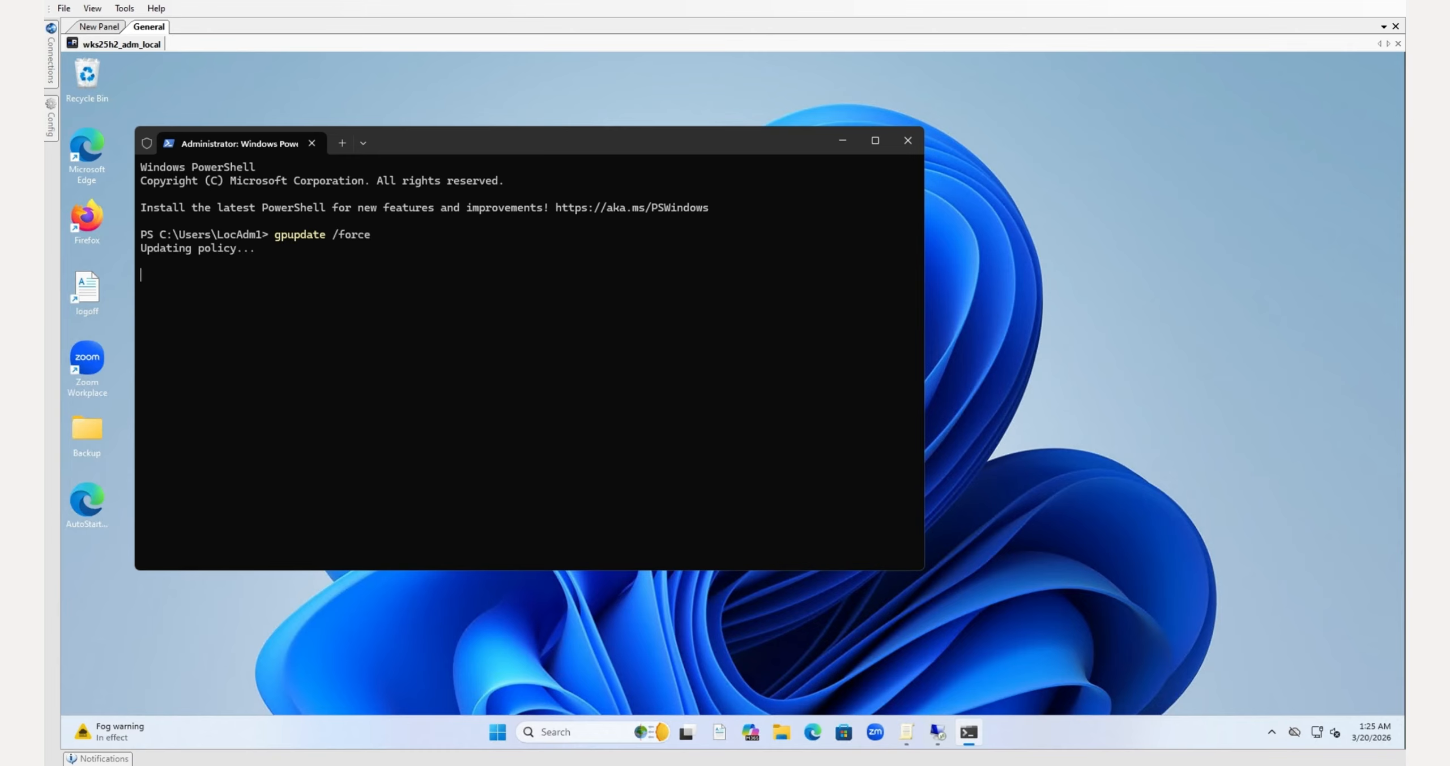
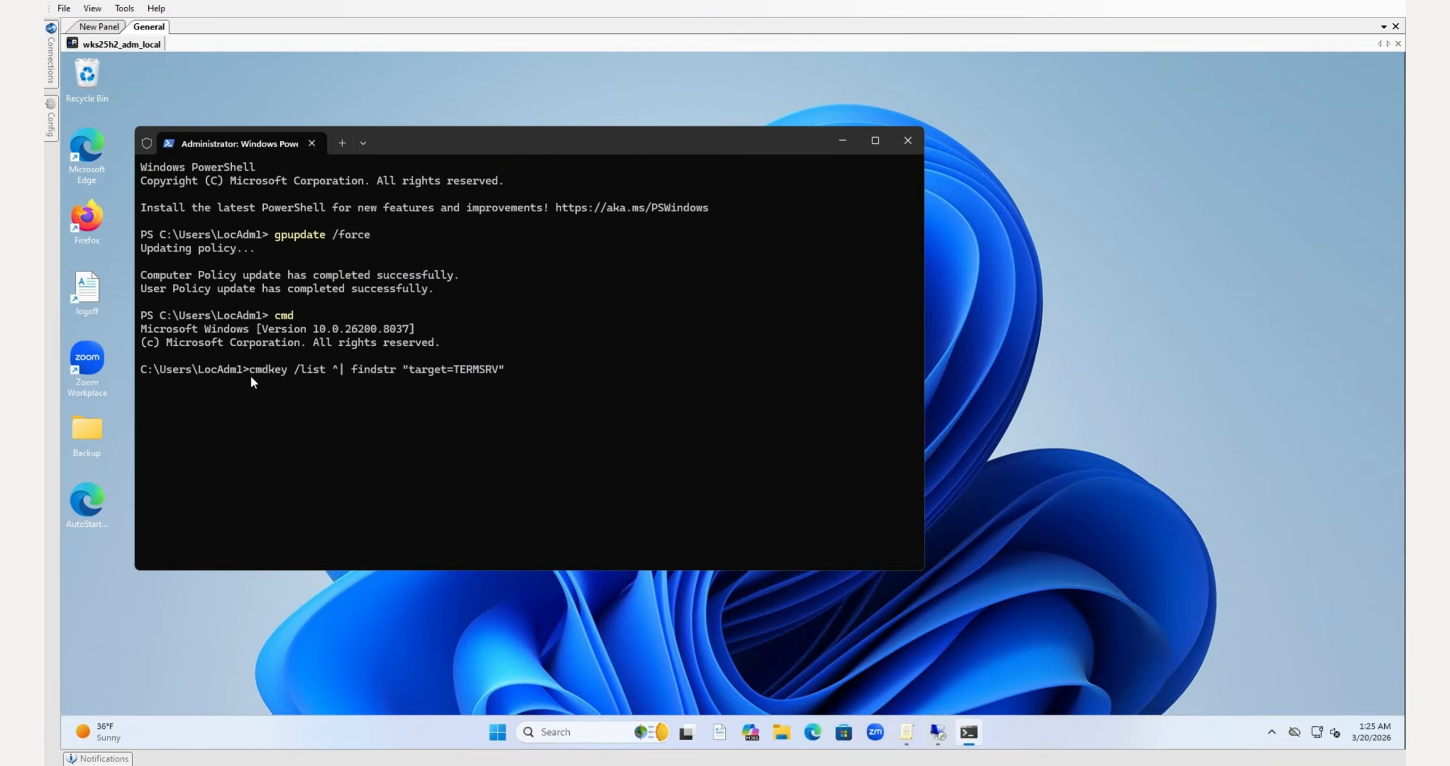
- Highlight the cmdkey /list ^| findstr "target=TERMSRV" command at the command prompt
{"action": "left_click_drag", "start_coordinate": [250, 370], "coordinate": [511, 367]}
{"action": "left_click", "coordinate": [511, 367]}
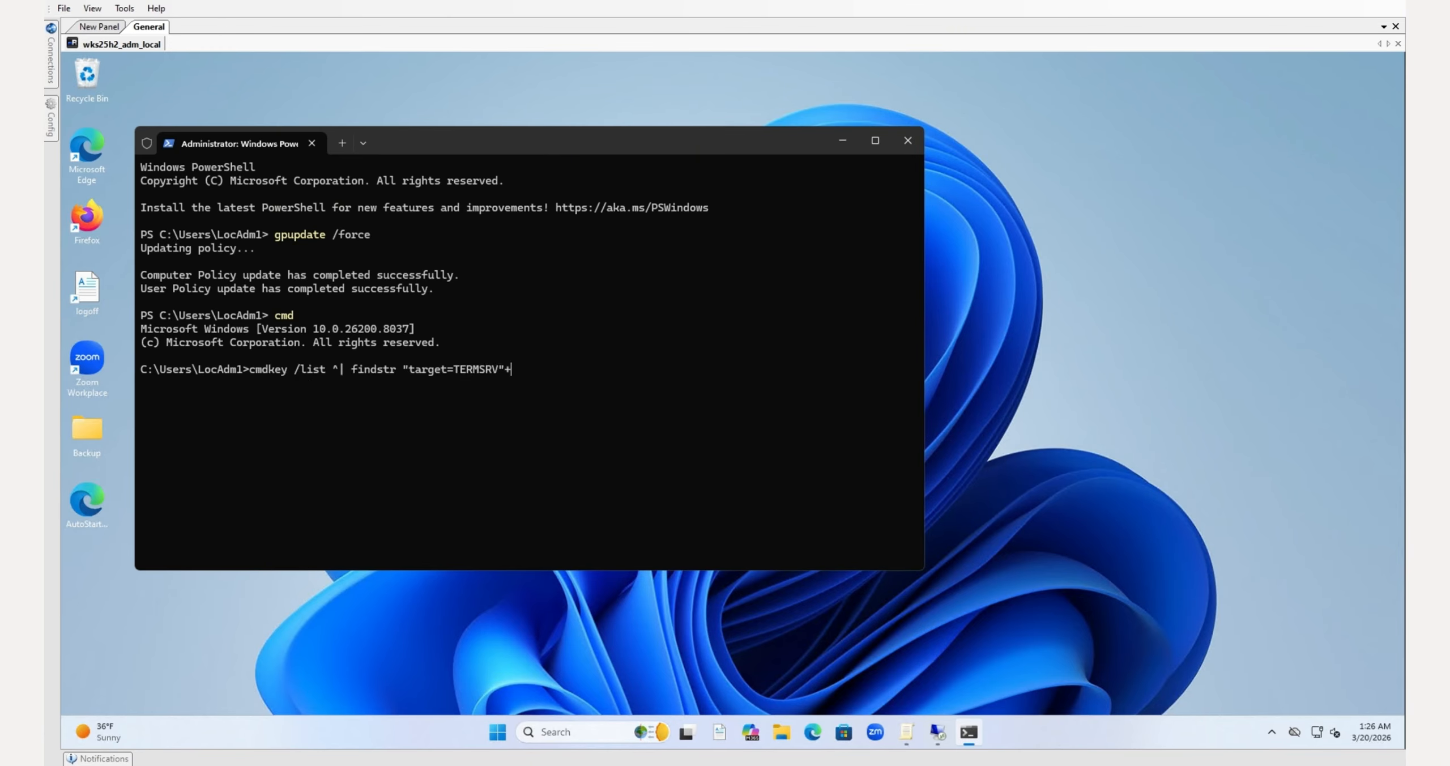
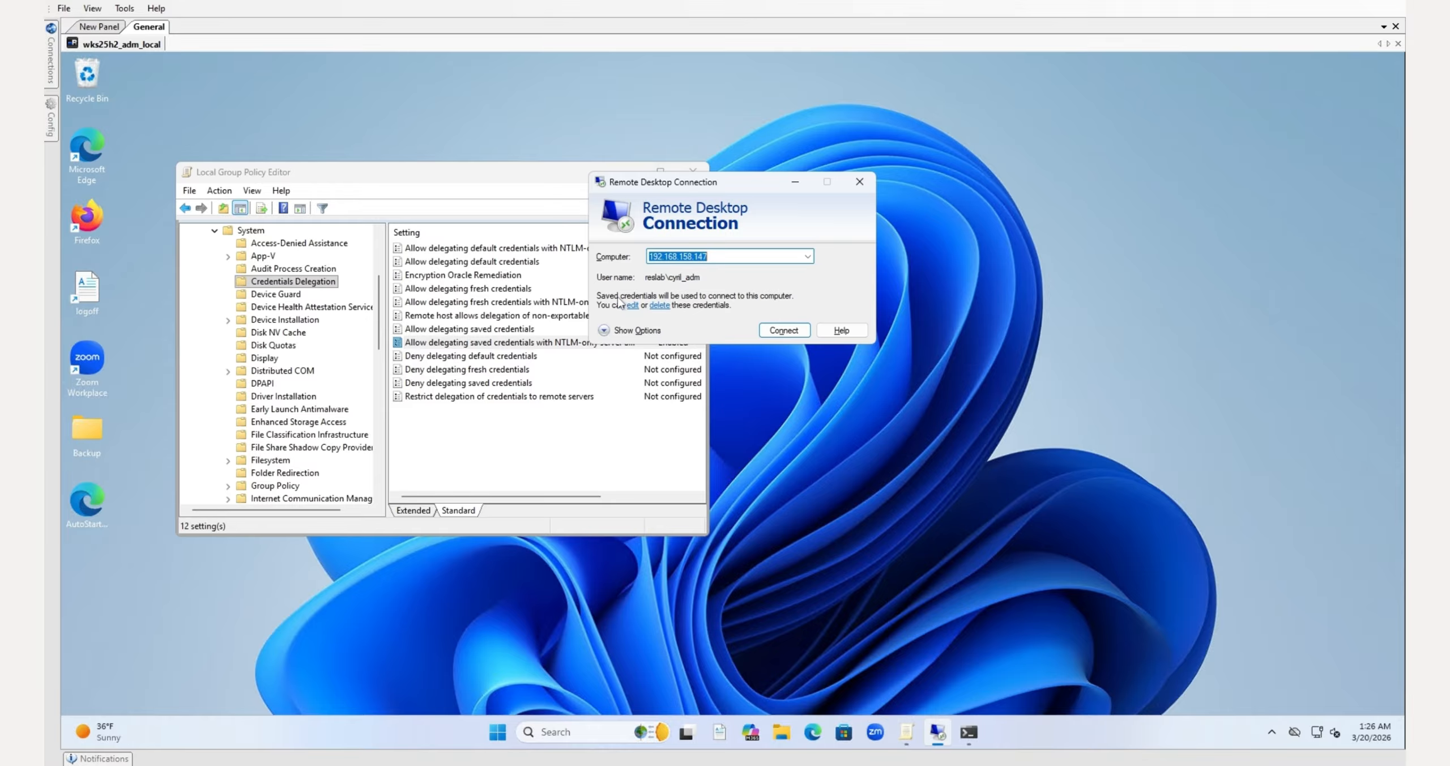
- Connect to 192.168.158.147 with the saved credentials, reduce the full-screen session to a window, and return to the Local Group Policy Editor
{"action": "left_click", "coordinate": [785, 333]}
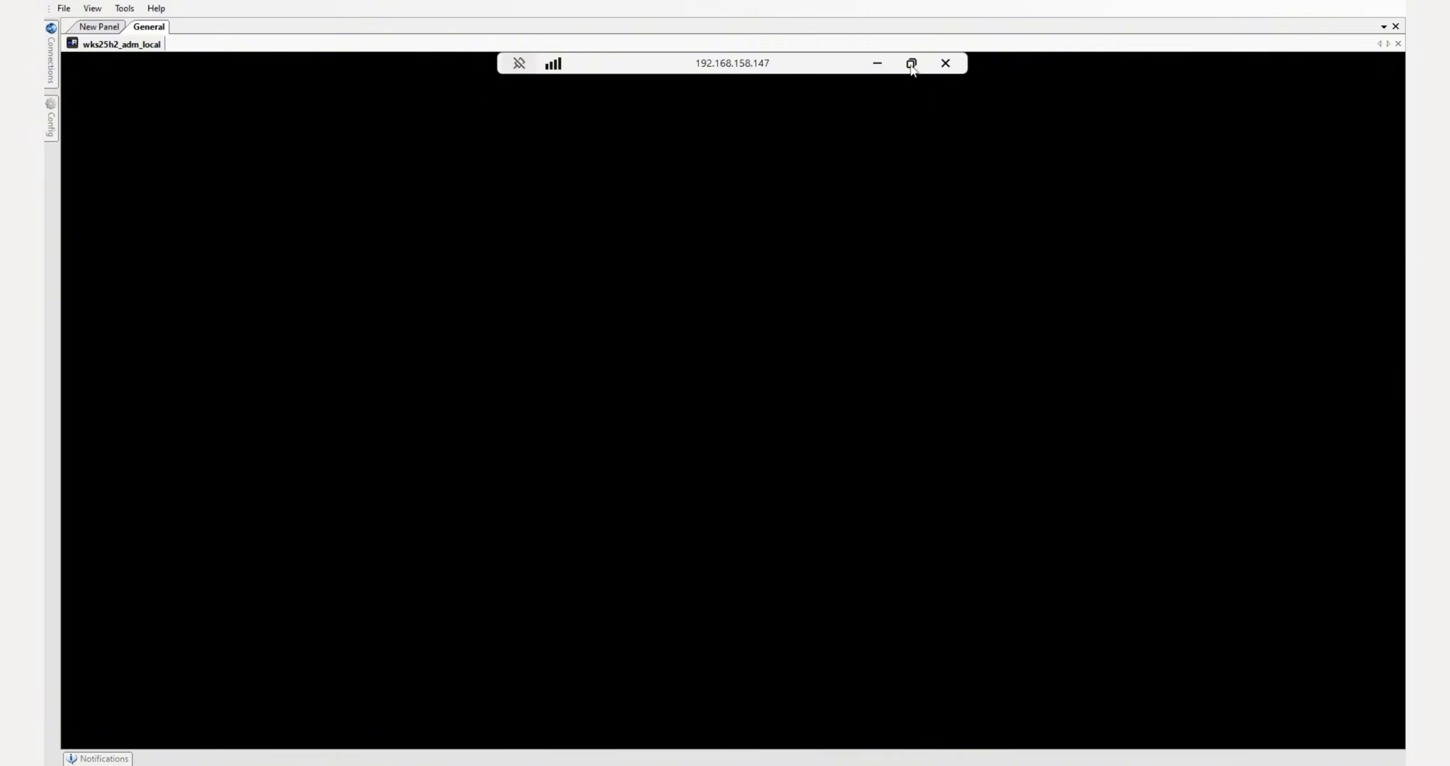
{"action": "left_click", "coordinate": [912, 64]}
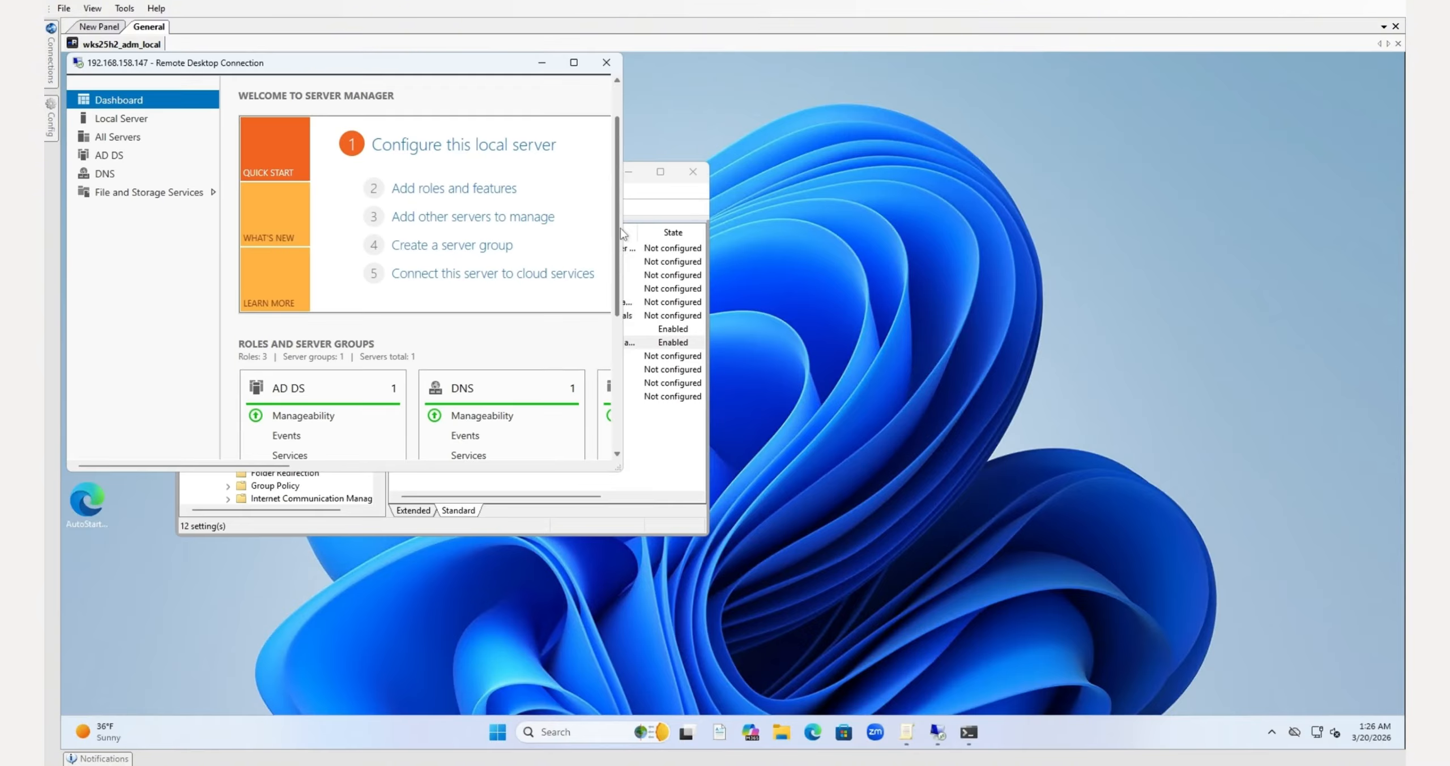
{"action": "left_click_drag", "start_coordinate": [621, 230], "coordinate": [612, 168]}
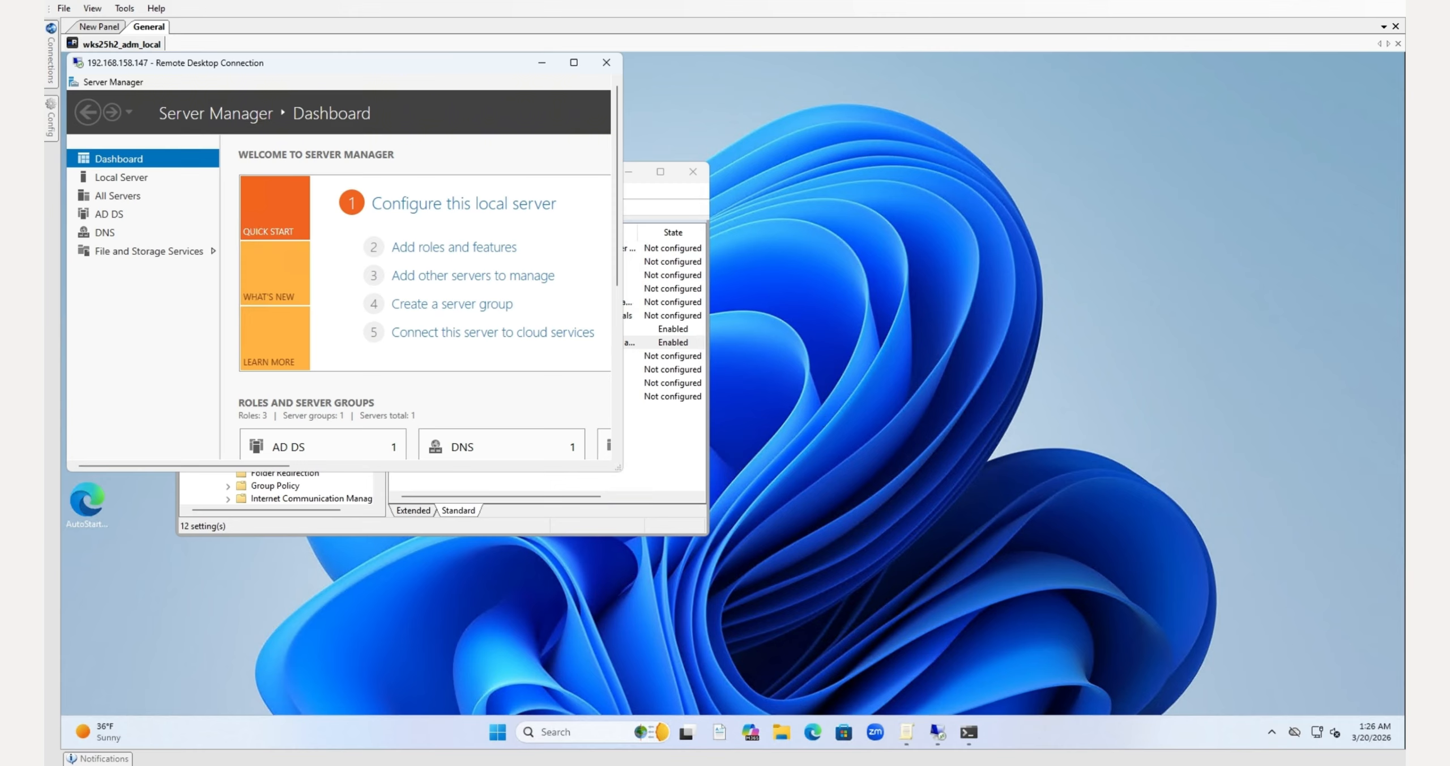
{"action": "left_click", "coordinate": [668, 276]}
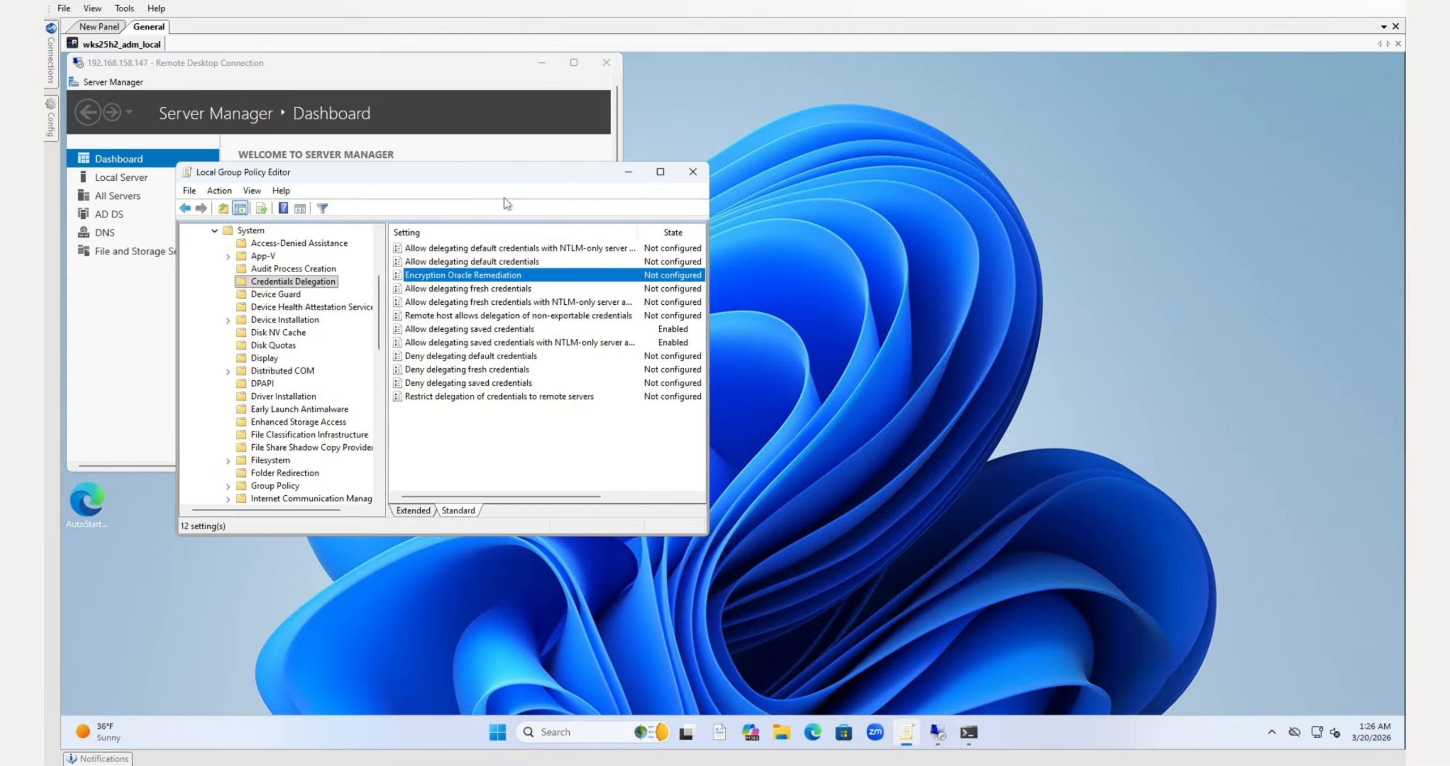